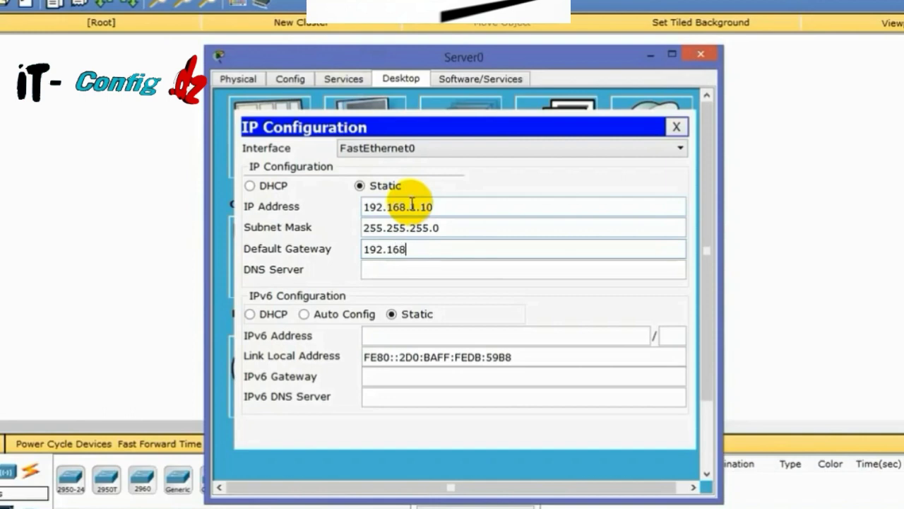
Complete Server0's static IP configuration with default gateway 192.168.1.1 and DNS server 192.168.1.10
type(".1")
key("Tab")
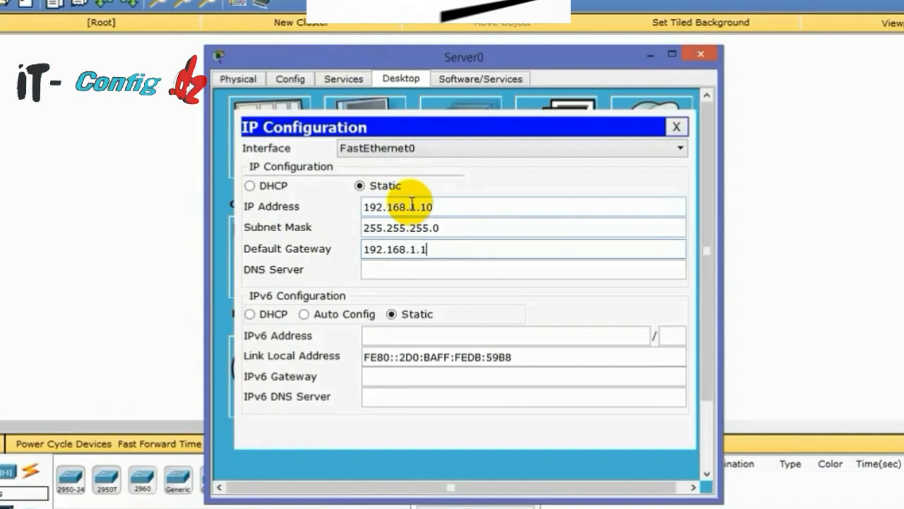
type("192")
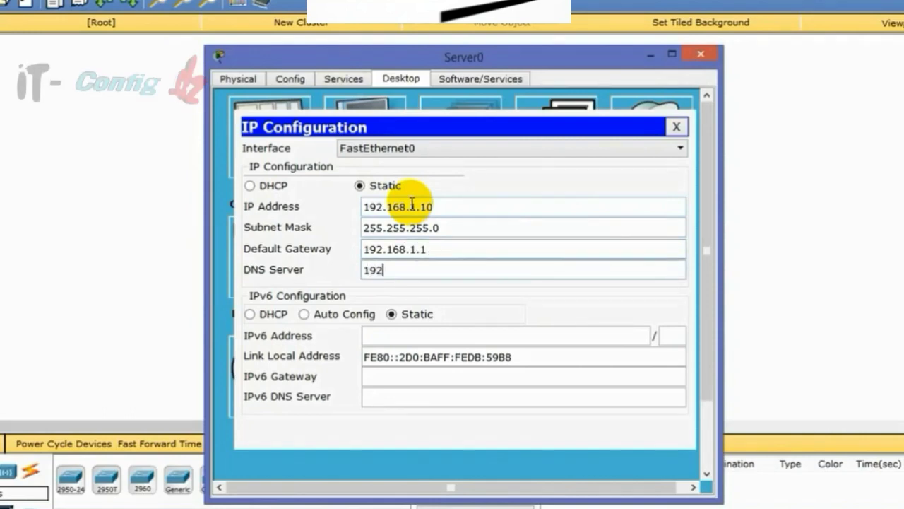
type(".168.1.10")
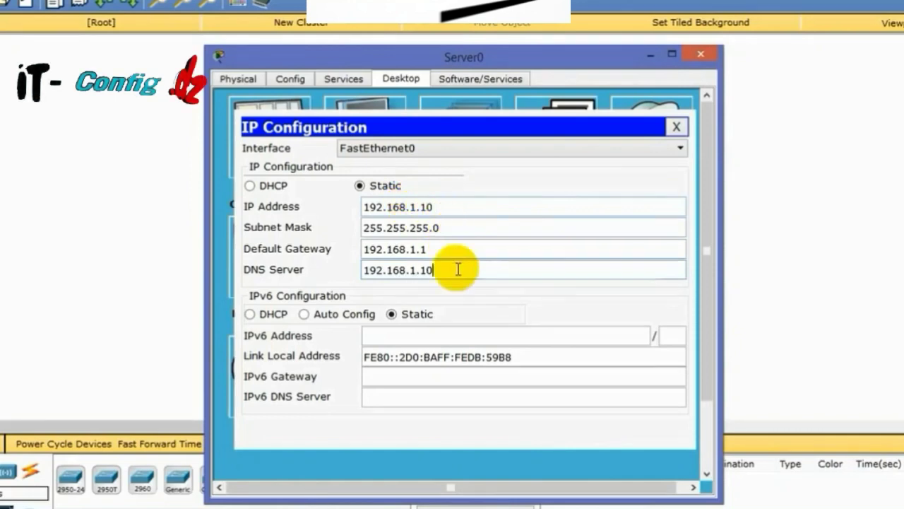
Open Server0's DHCP service settings and set the pool name to Pool1
left_click(296, 81)
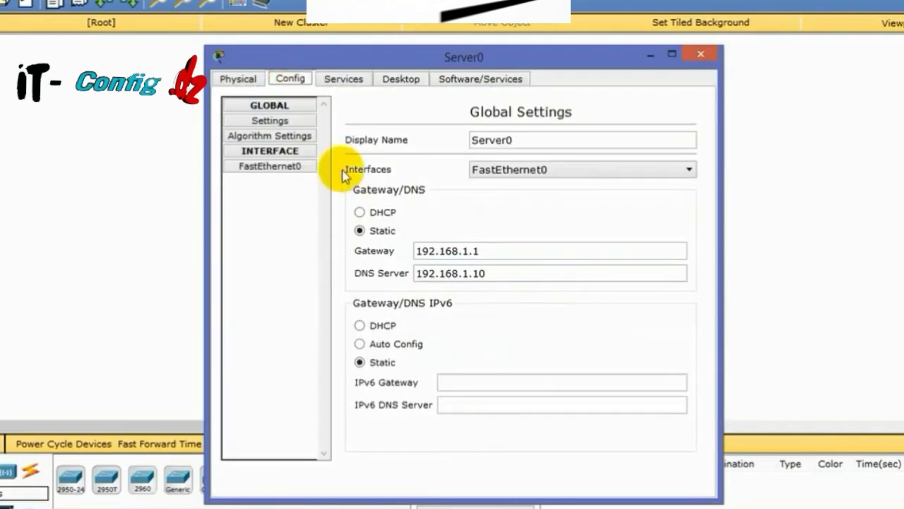
left_click(332, 79)
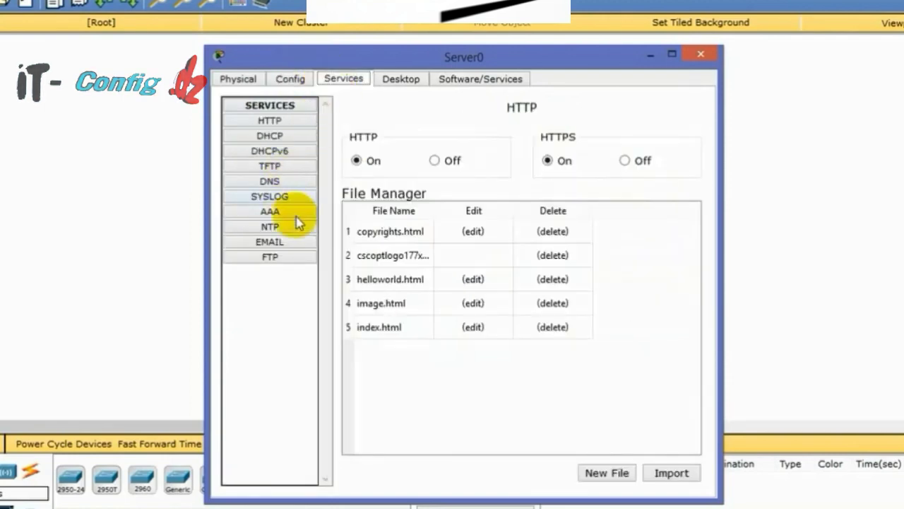
left_click(276, 136)
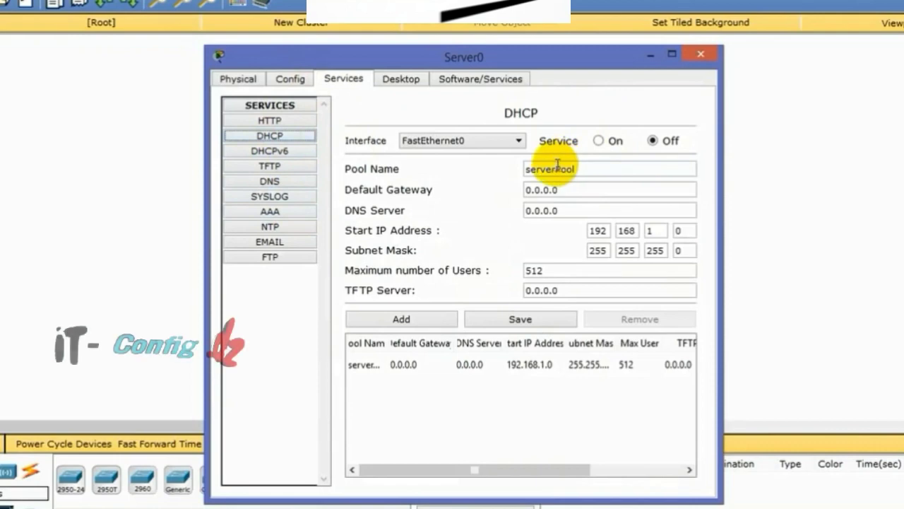
left_click_drag(561, 168, 501, 181)
key("BackSpace")
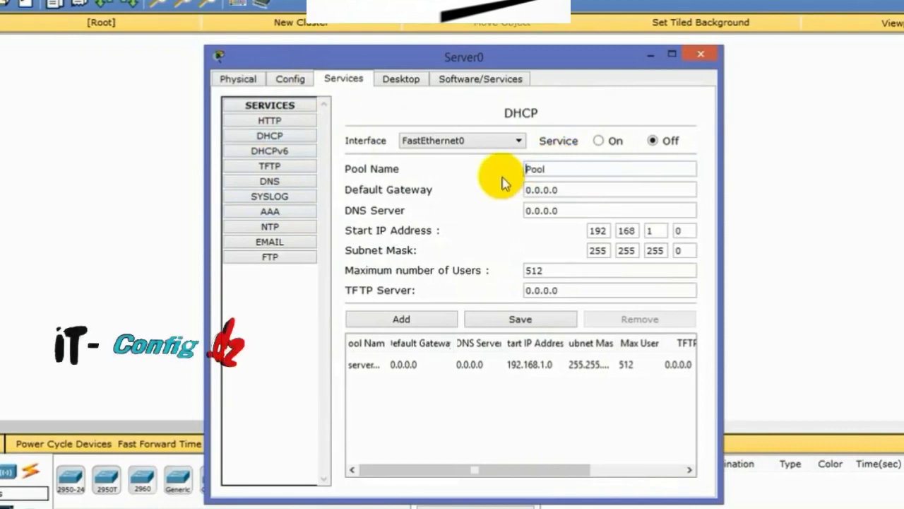
type("1")
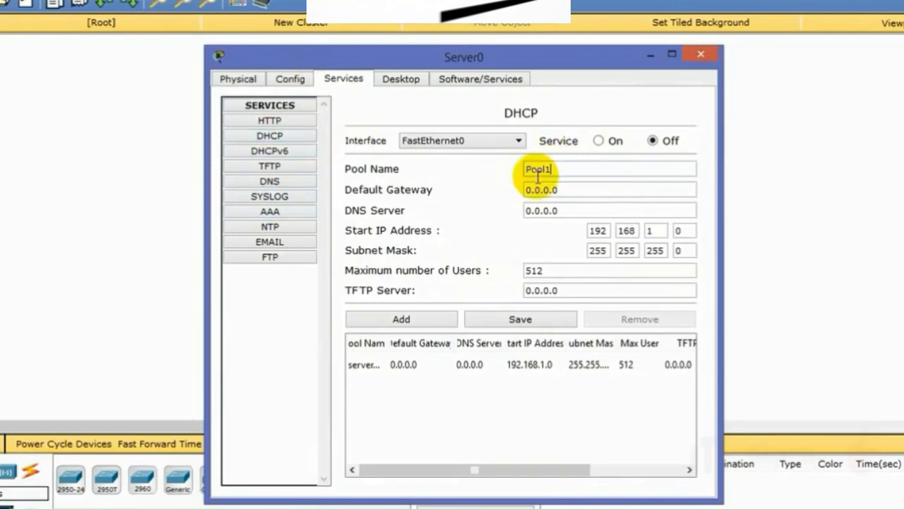
Set Pool1's default gateway to 192.168.2.1 and its DNS server to 192.168.2.10
left_click_drag(615, 192, 434, 195)
key("BackSpace")
type("192")
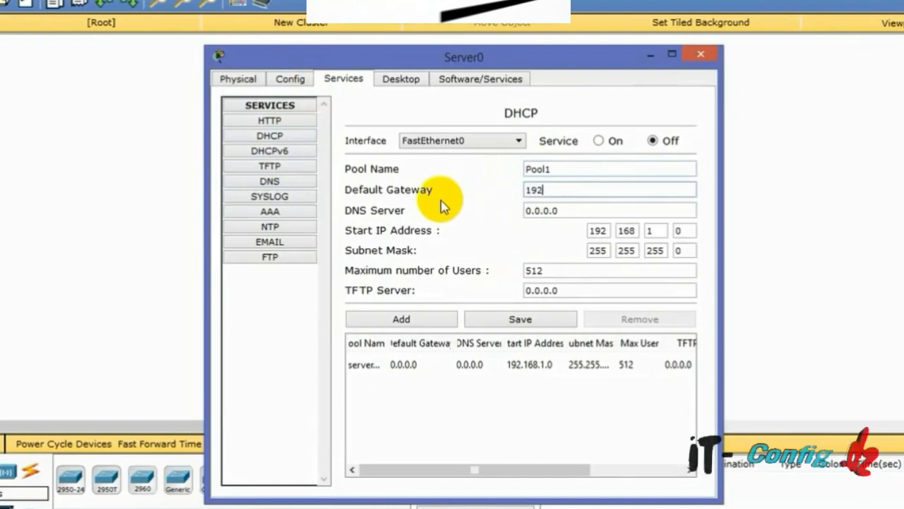
type(".168.1")
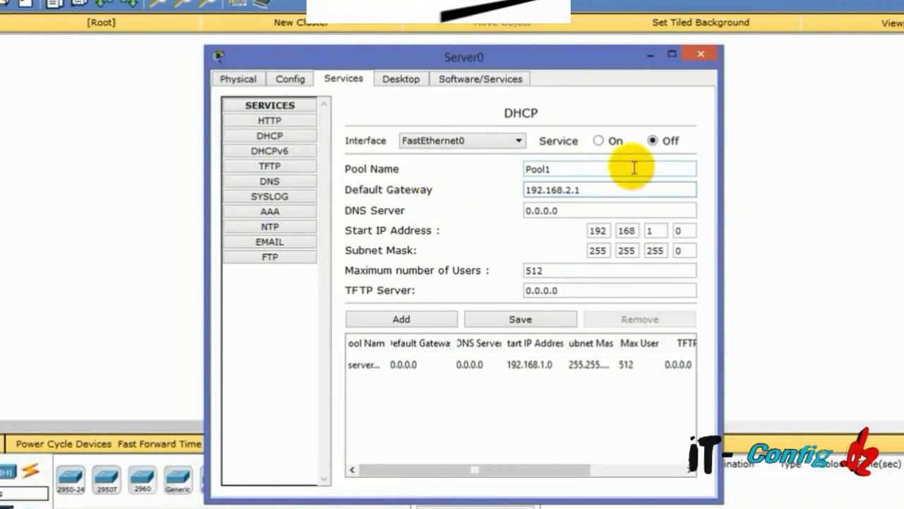
left_click_drag(622, 189, 529, 196)
key("ctrl+c")
key("Tab")
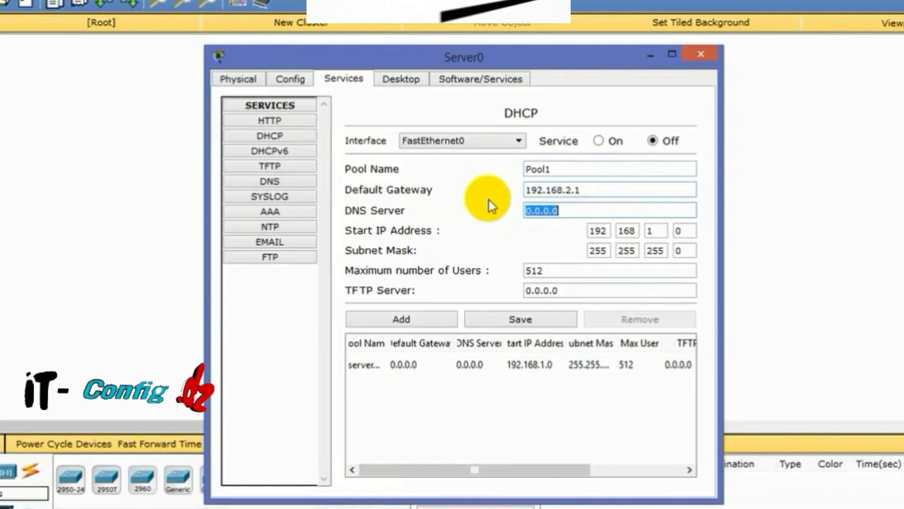
key("ctrl+v")
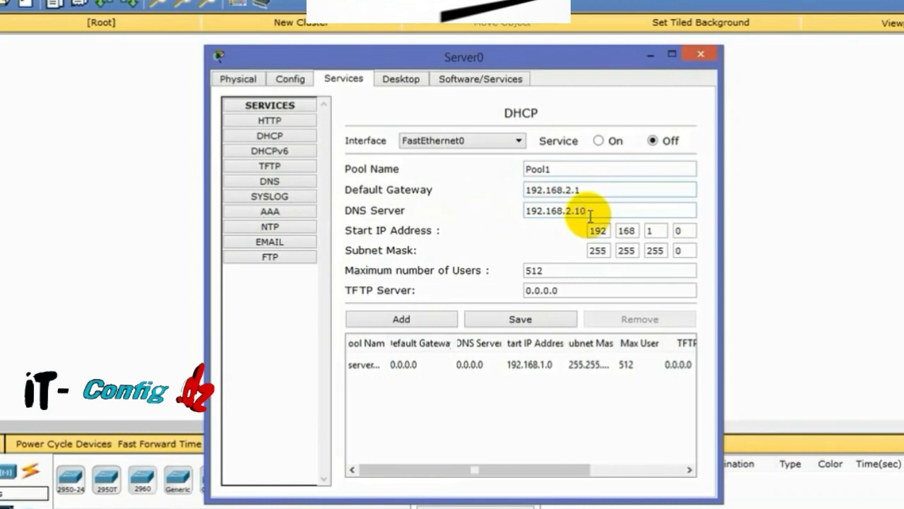
Give Pool1 the start IP address 192.168.2.11 and a maximum of 245 users, and add it to the DHCP pools
left_click(652, 230)
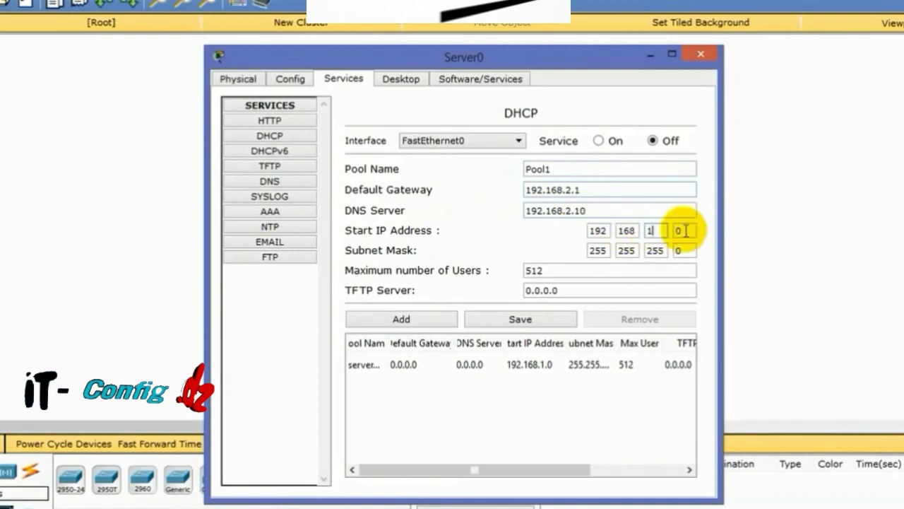
left_click(691, 230)
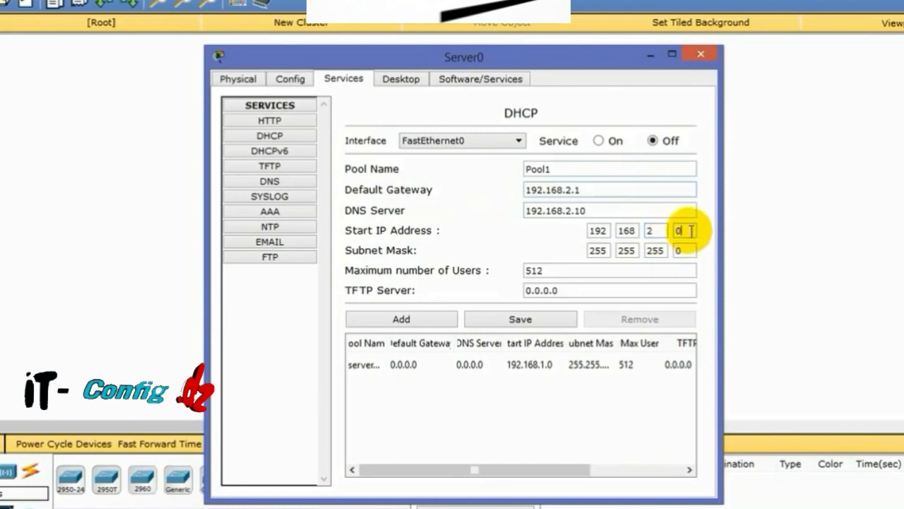
type("11")
left_click(437, 320)
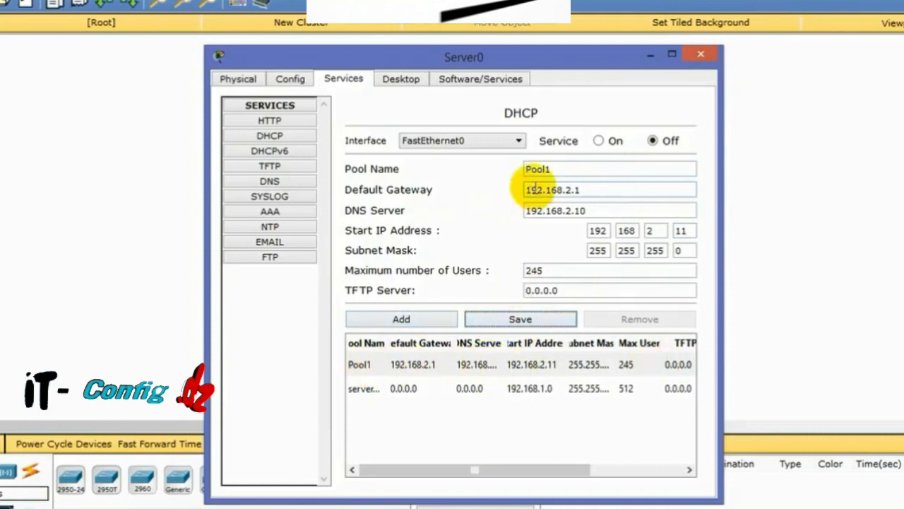
Enter a second DHCP pool named Pool2 with default gateway 192.168.3.1, DNS server 192.168.3.10 and start IP address 192.168.3.11
left_click(559, 171)
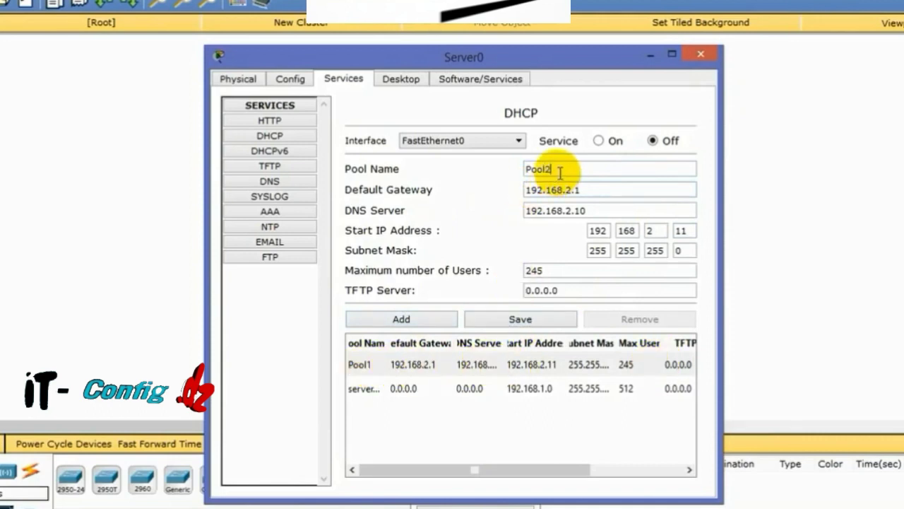
double_click(571, 190)
type("3")
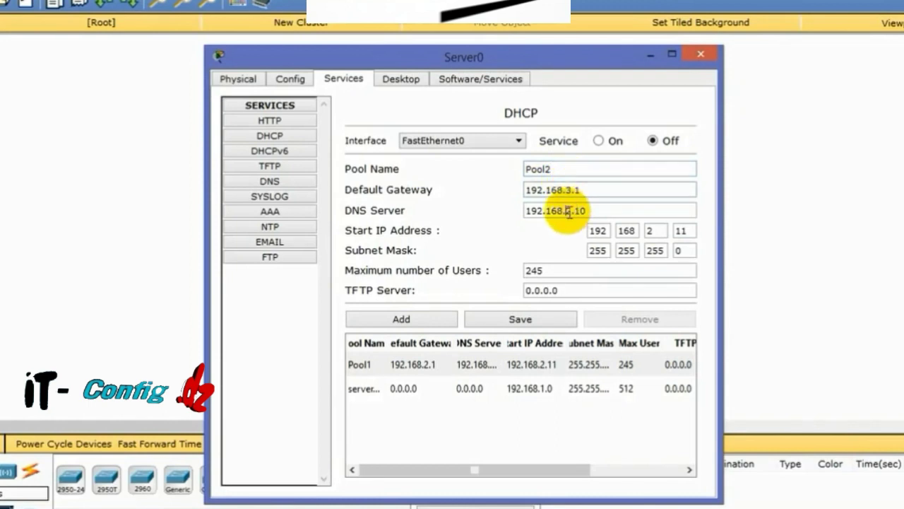
double_click(570, 210)
type("3")
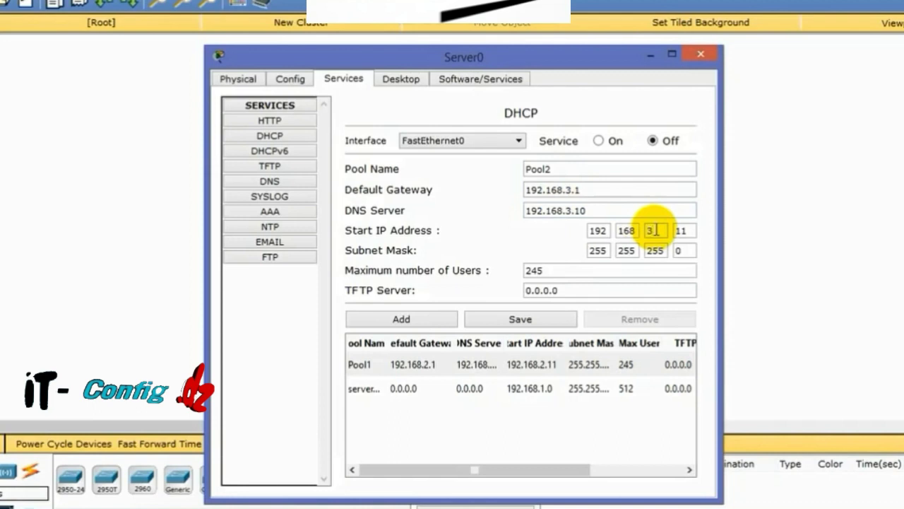
Add and save Pool2 in the DHCP pool list, and turn on Server0's DHCP service
left_click(401, 319)
left_click(526, 316)
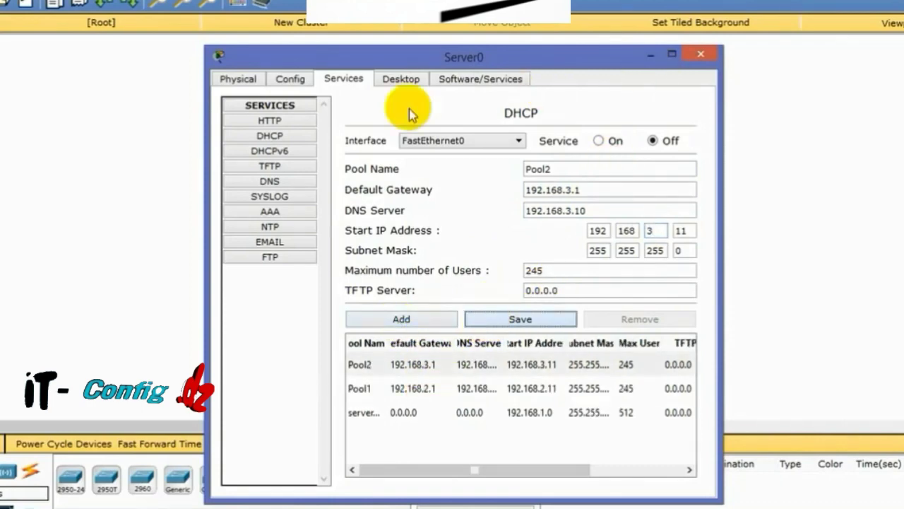
left_click(599, 141)
left_click(698, 54)
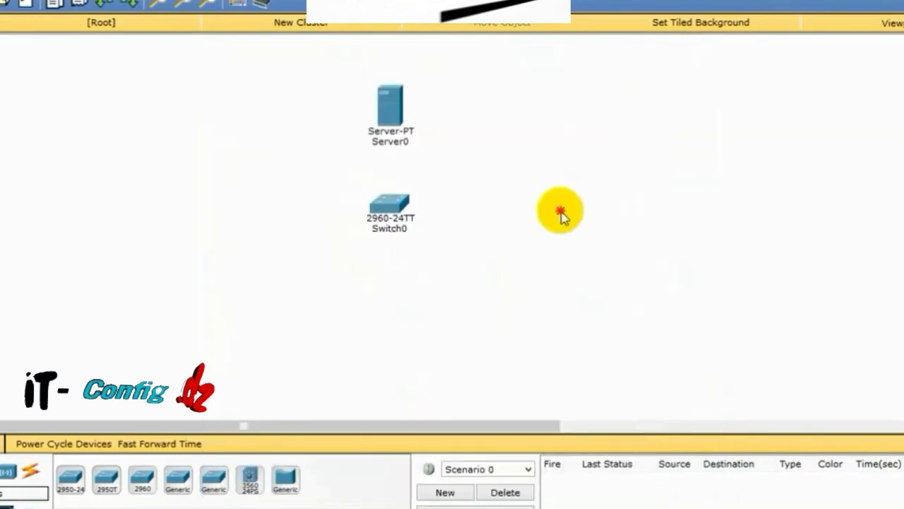
Connect Server0 to Switch0 using the automatic connection type
left_click(29, 472)
left_click(70, 480)
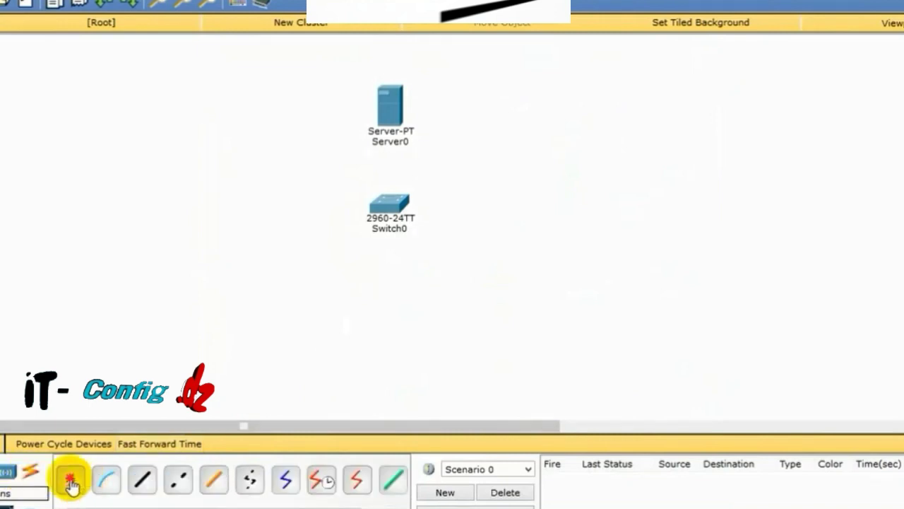
left_click(394, 110)
left_click(399, 202)
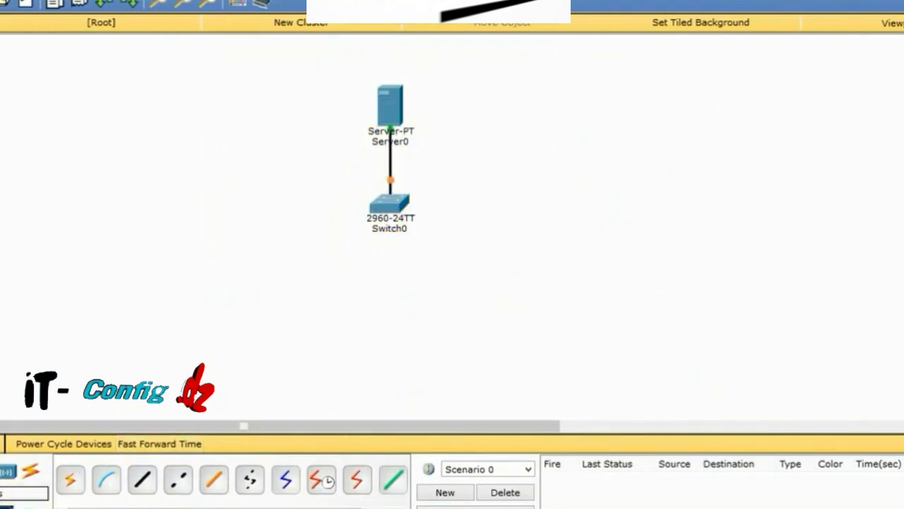
Place two generic Router-PT routers in the workspace, one on each side of Switch0 and roughly level with it
left_click(0, 472)
left_click(0, 472)
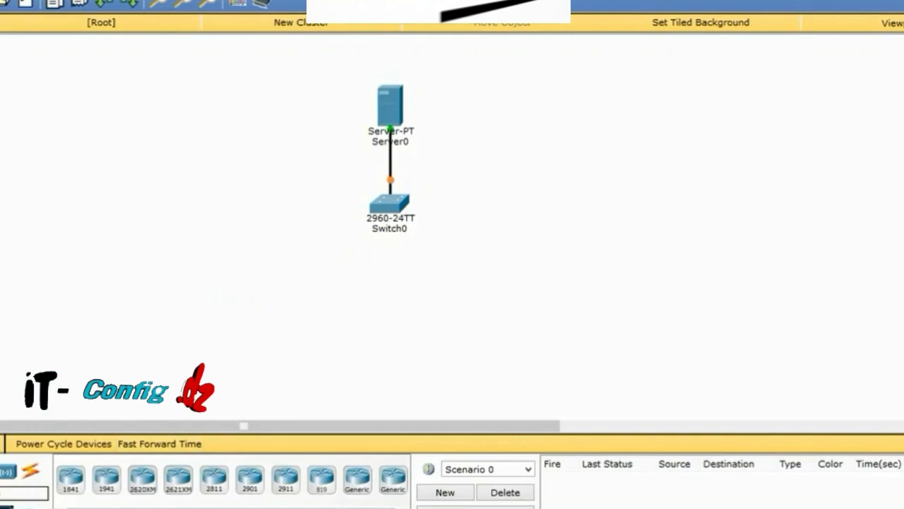
left_click(358, 479)
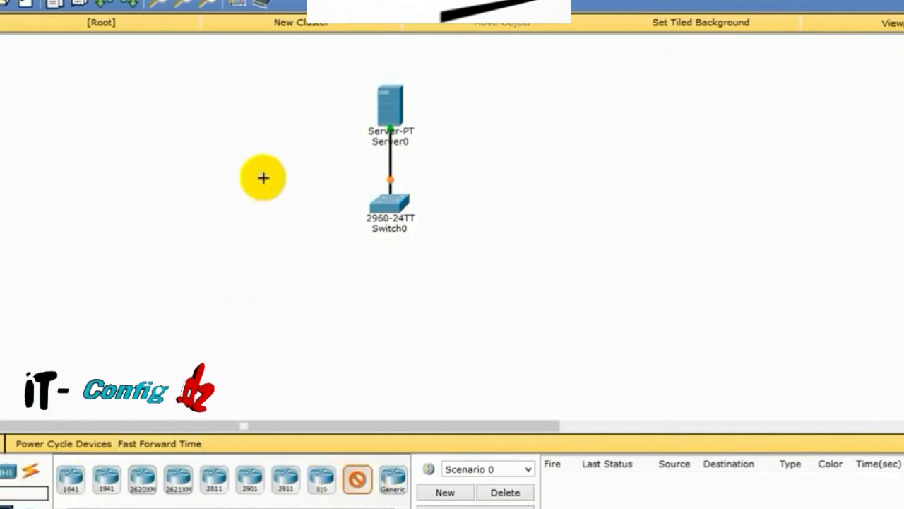
left_click(229, 240)
left_click(357, 479)
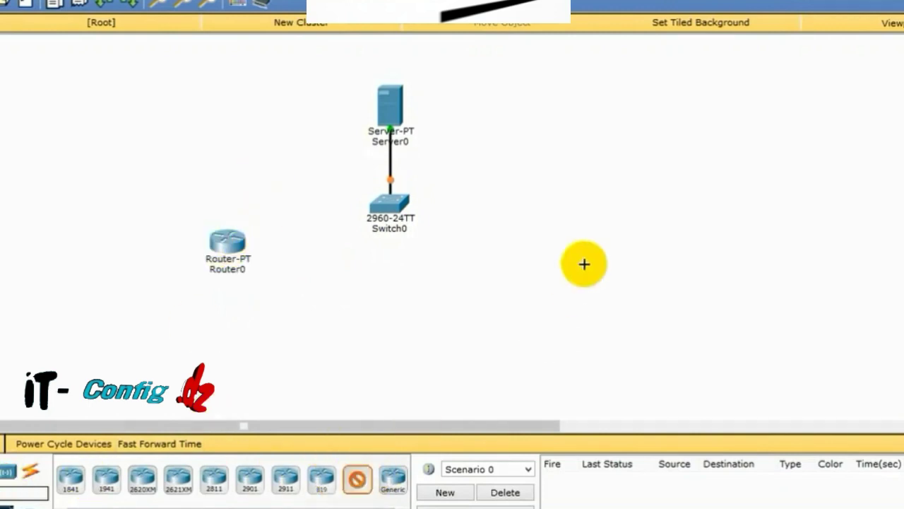
left_click(569, 240)
left_click_drag(223, 242, 238, 216)
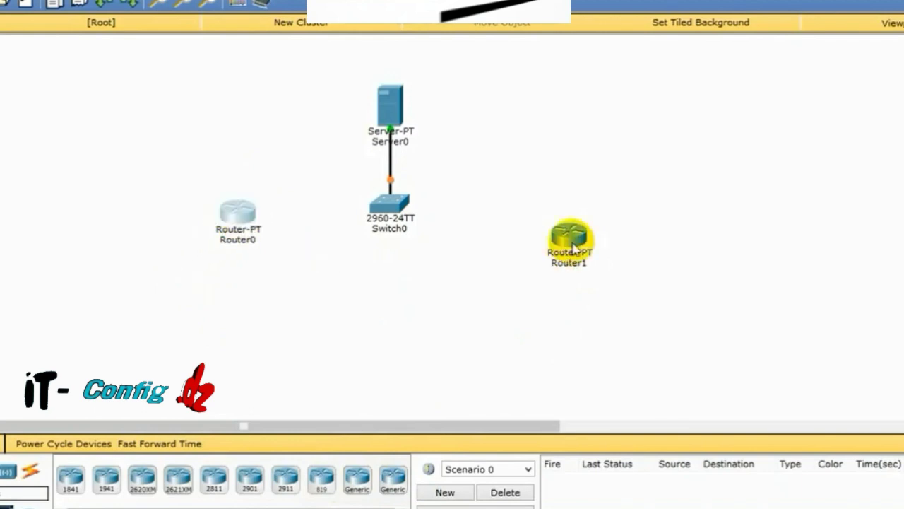
left_click_drag(573, 243, 536, 227)
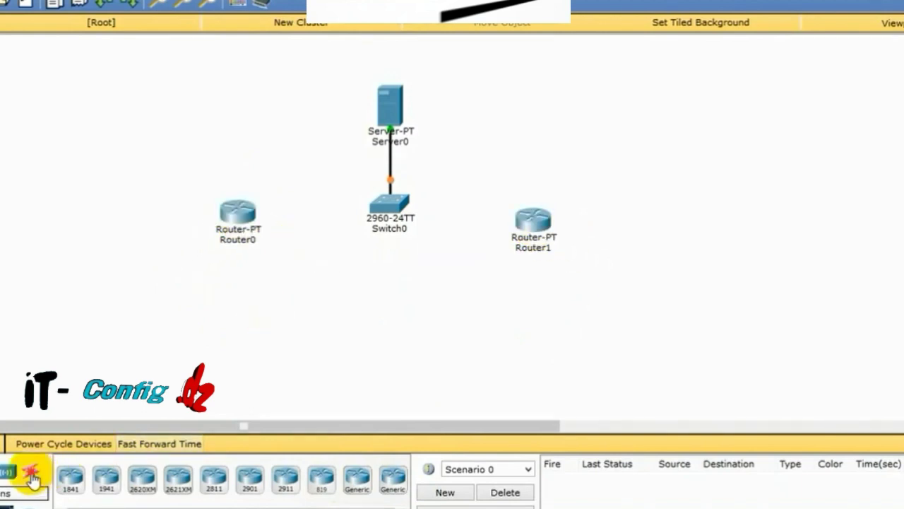
Connect Switch0 to both Router0 and Router1 using the automatic connection type
left_click(32, 478)
left_click(70, 478)
left_click(381, 203)
left_click(249, 223)
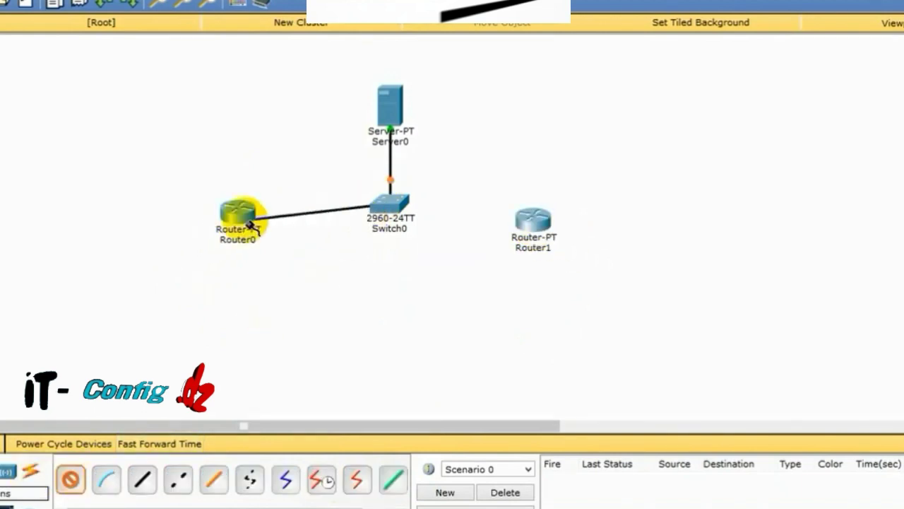
left_click(71, 481)
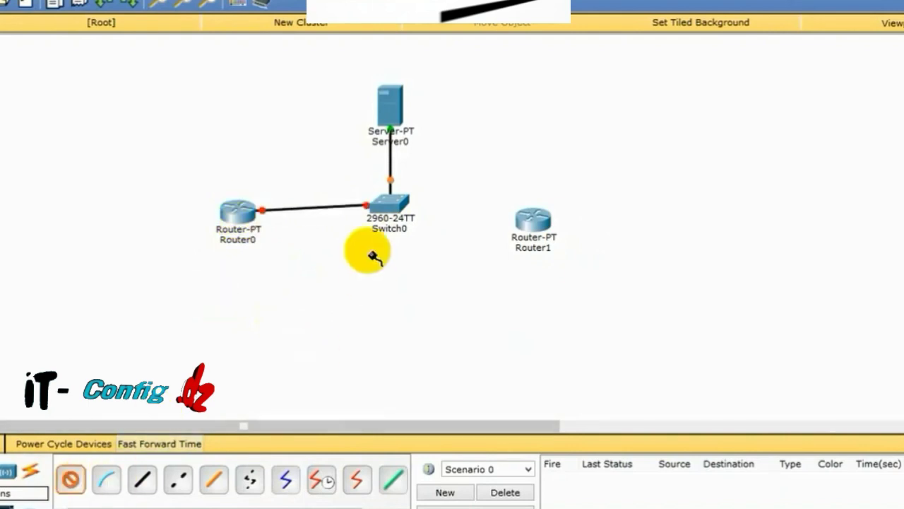
left_click(398, 202)
left_click(523, 213)
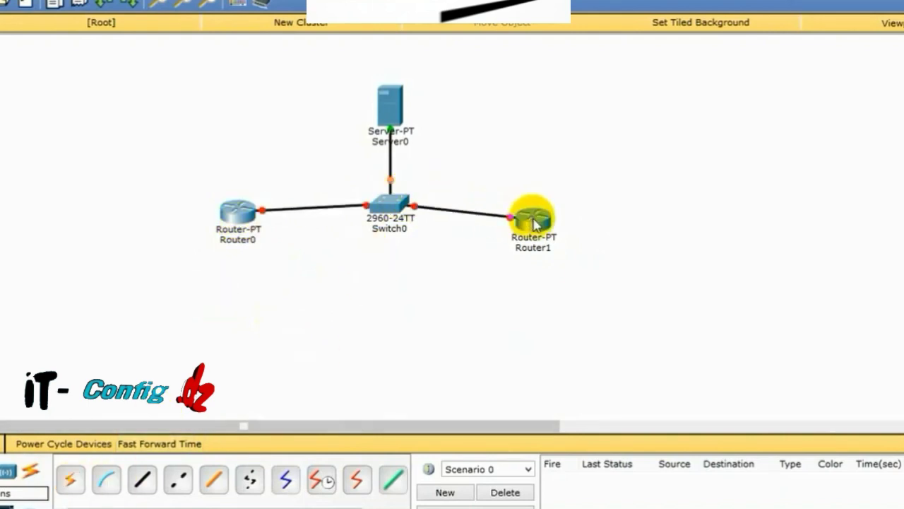
Place two 2960 switches in the workspace, one outward and below each router
left_click(12, 499)
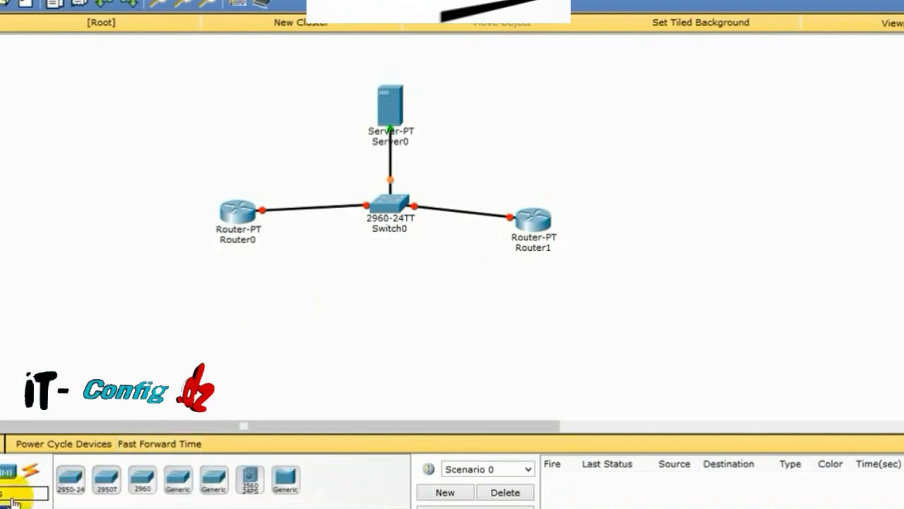
left_click(142, 480)
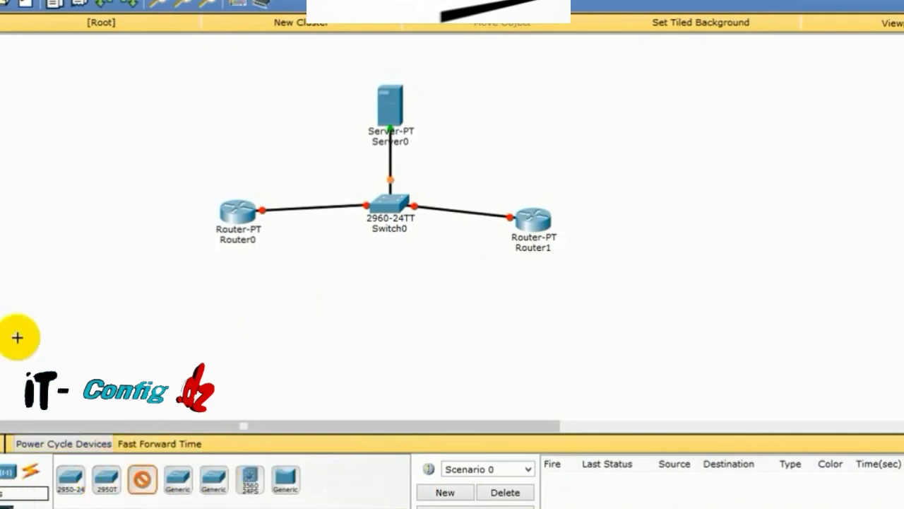
left_click(123, 259)
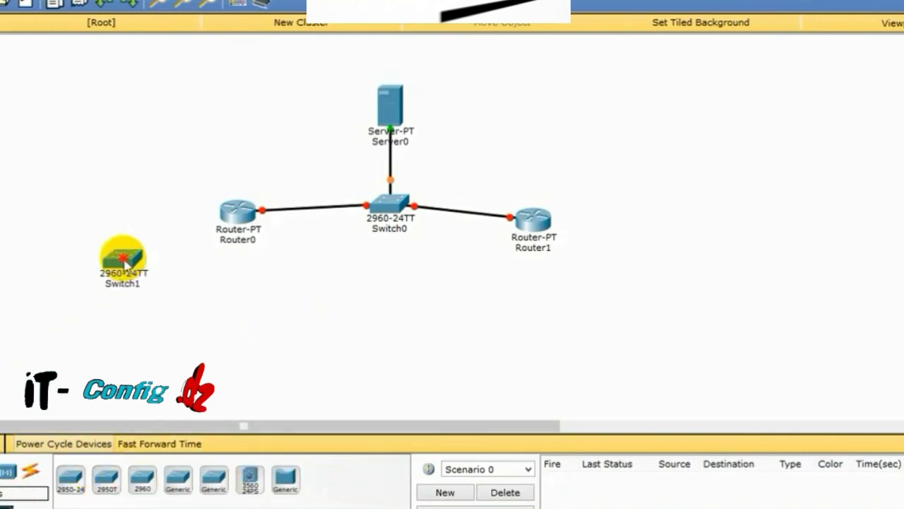
left_click(640, 295)
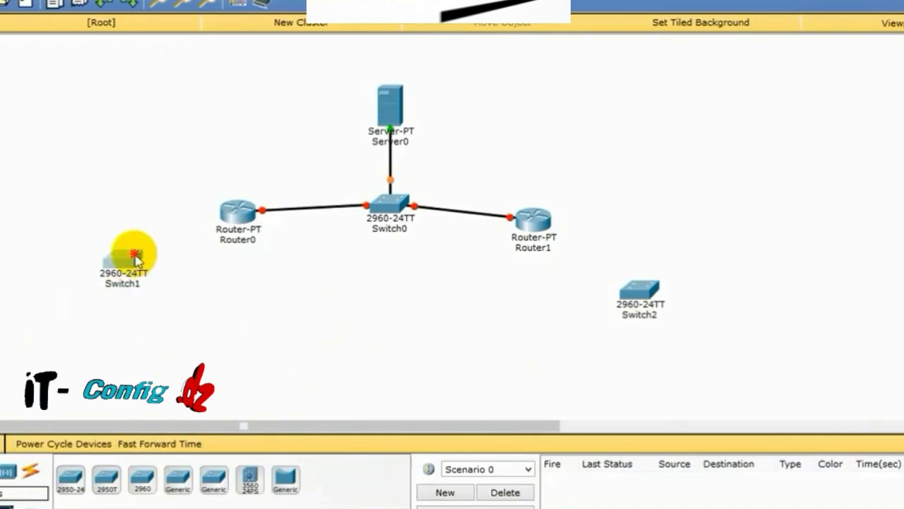
left_click_drag(134, 258, 136, 272)
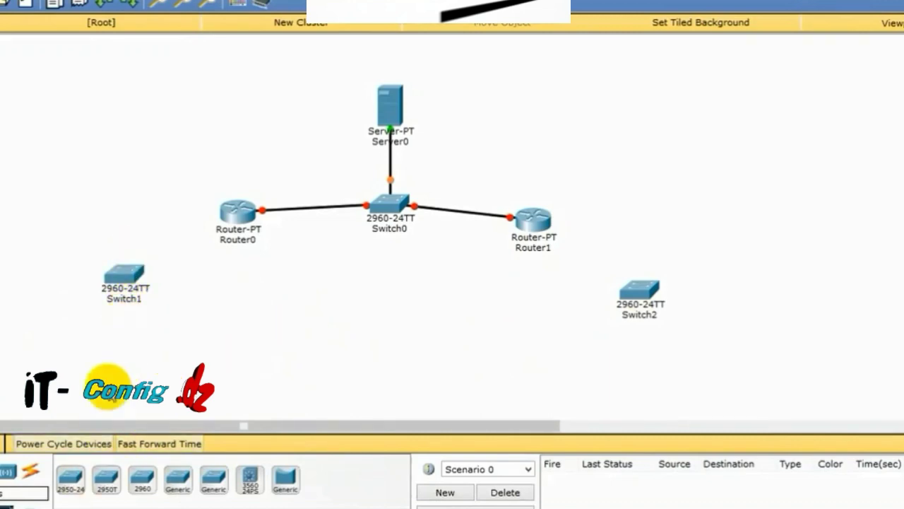
Configure Router0's FastEthernet0/0 with IP address 192.168.1.1 and subnet mask 255.255.255.0, and turn the port on
left_click(240, 212)
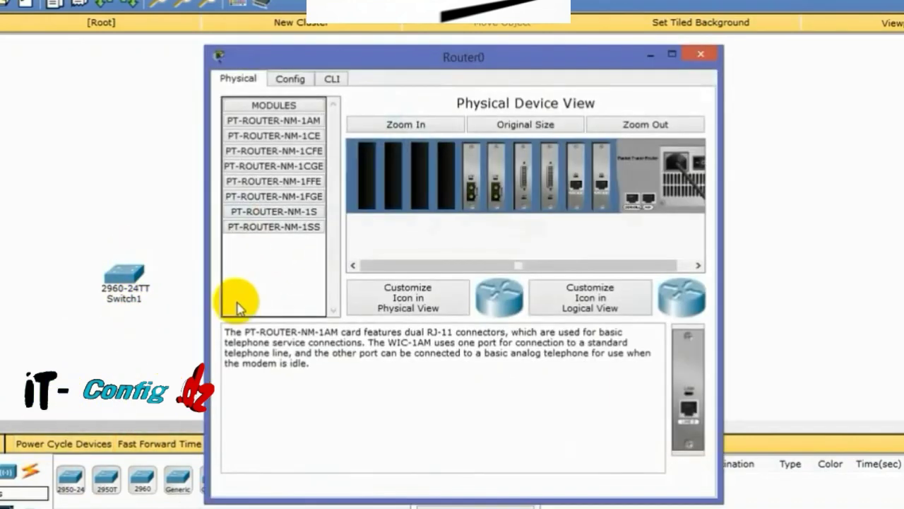
left_click(289, 79)
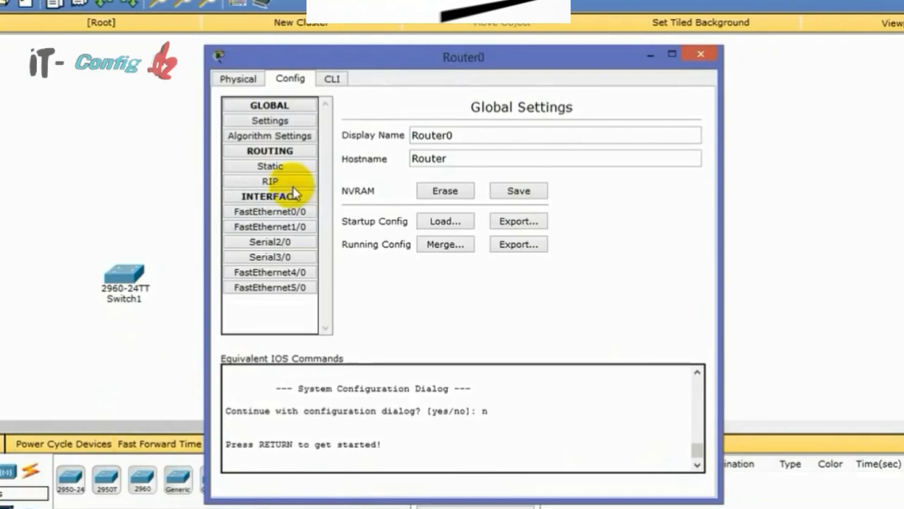
left_click(270, 211)
left_click(549, 211)
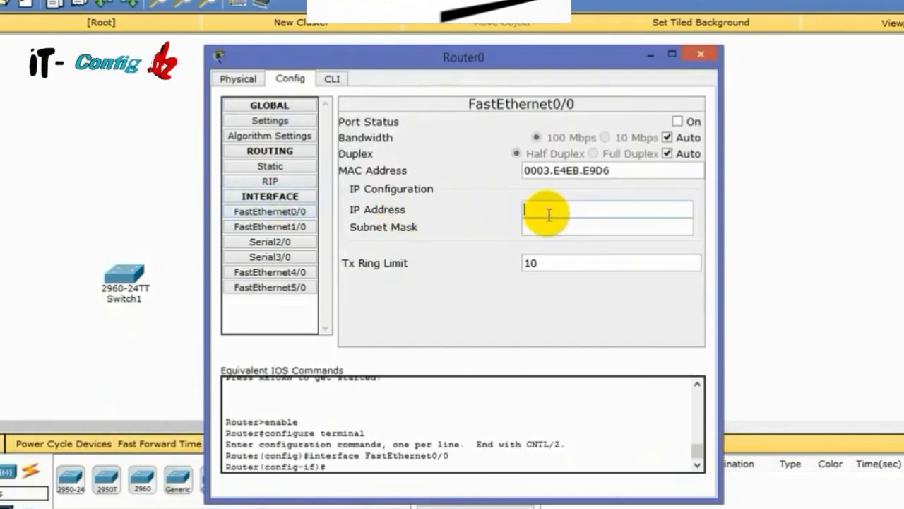
type("192.168.1.1")
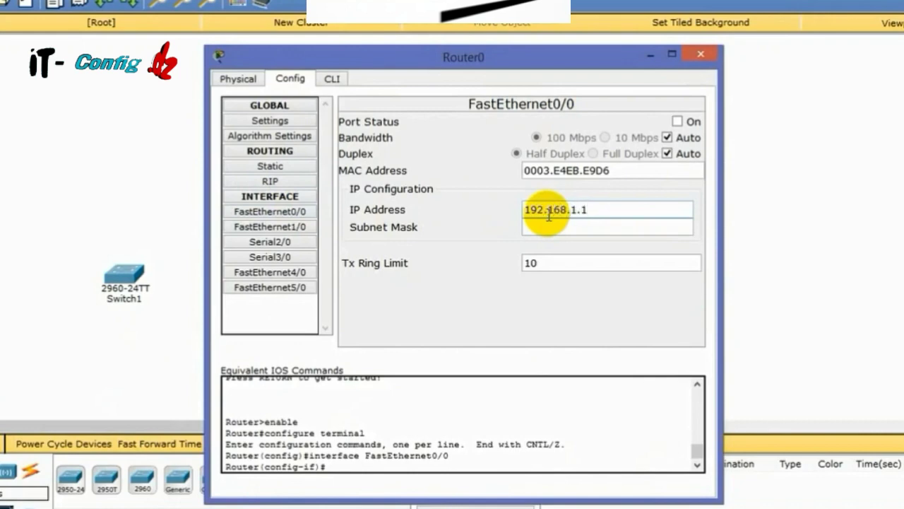
left_click(568, 227)
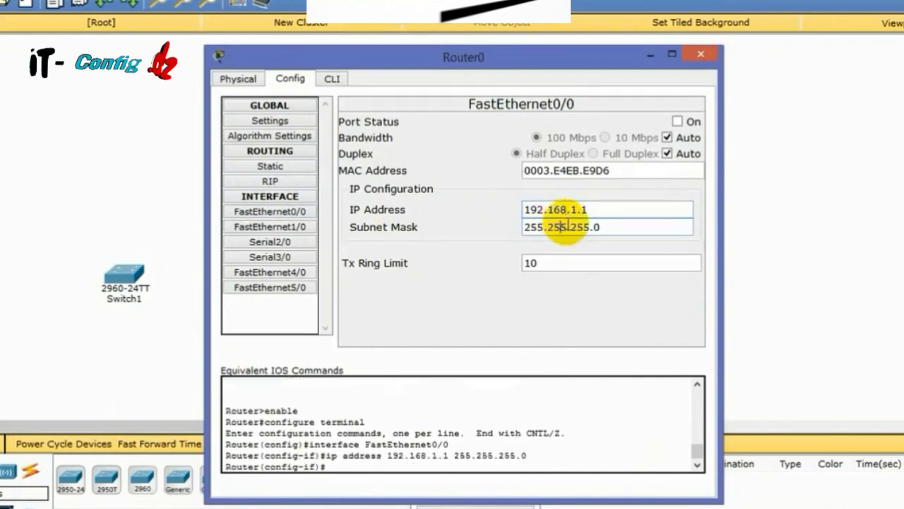
left_click(676, 121)
left_click(700, 54)
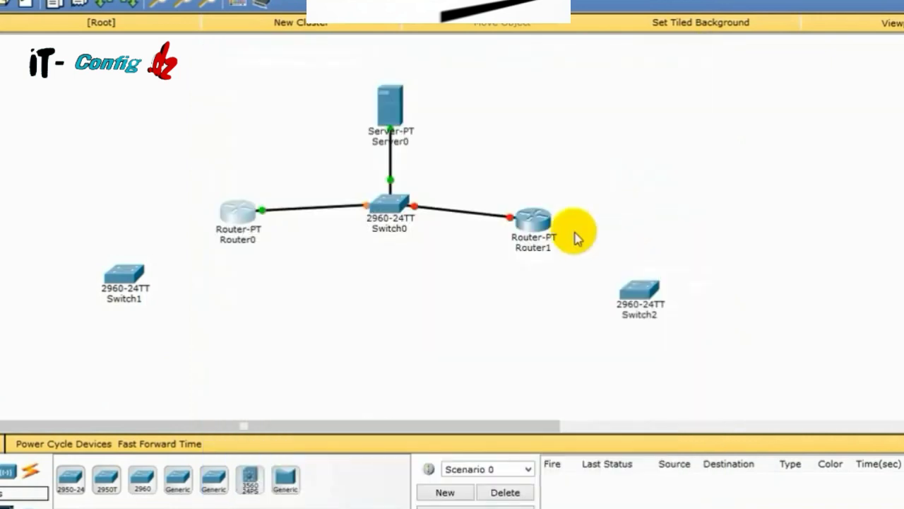
Configure Router1's FastEthernet0/0 with IP address 192.168.1.1 and subnet mask 255.255.255.0, and turn the port on
left_click(531, 217)
left_click(291, 79)
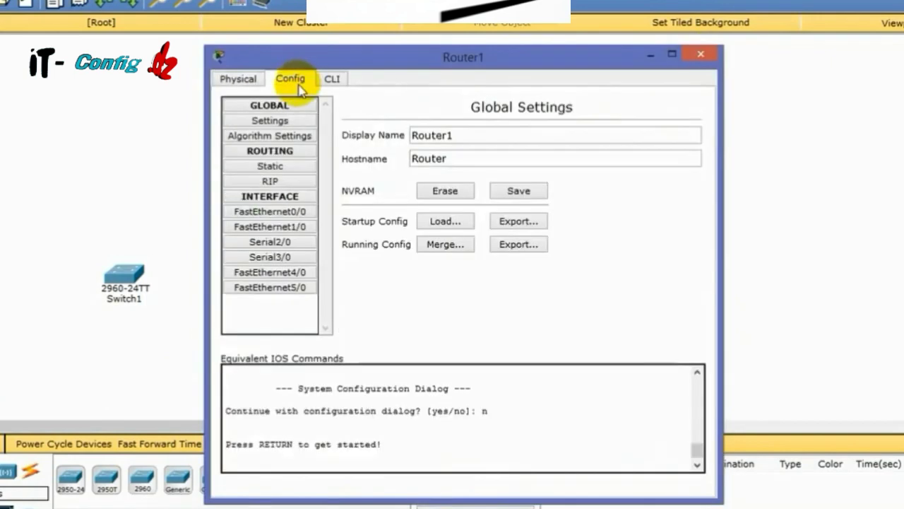
left_click(282, 212)
left_click(549, 211)
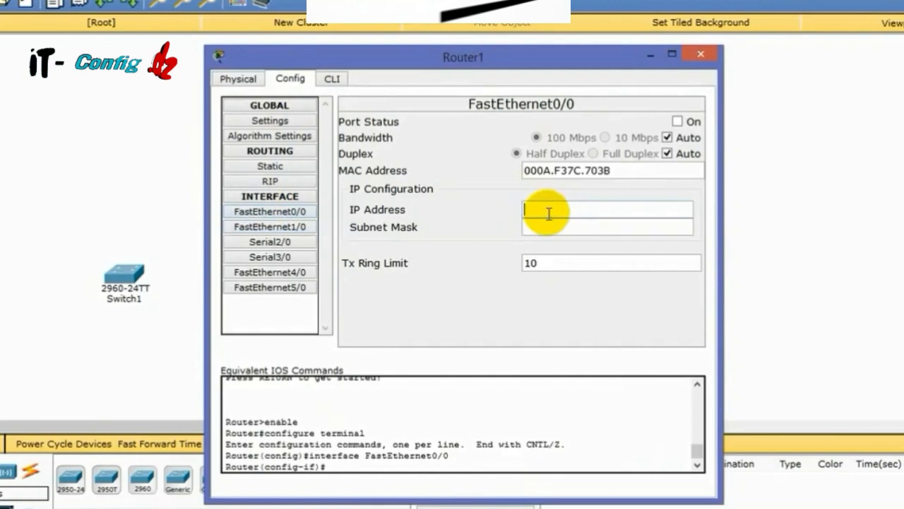
type("192.168.1.1")
left_click(543, 226)
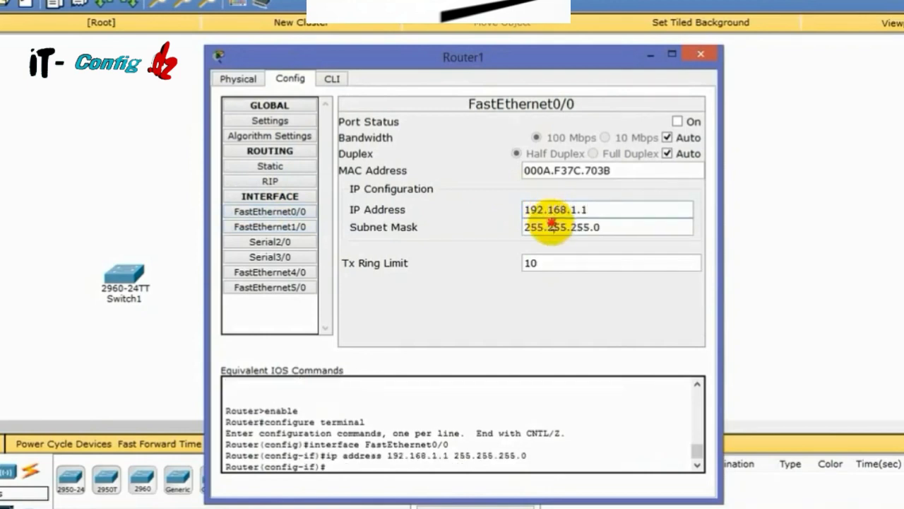
left_click(689, 123)
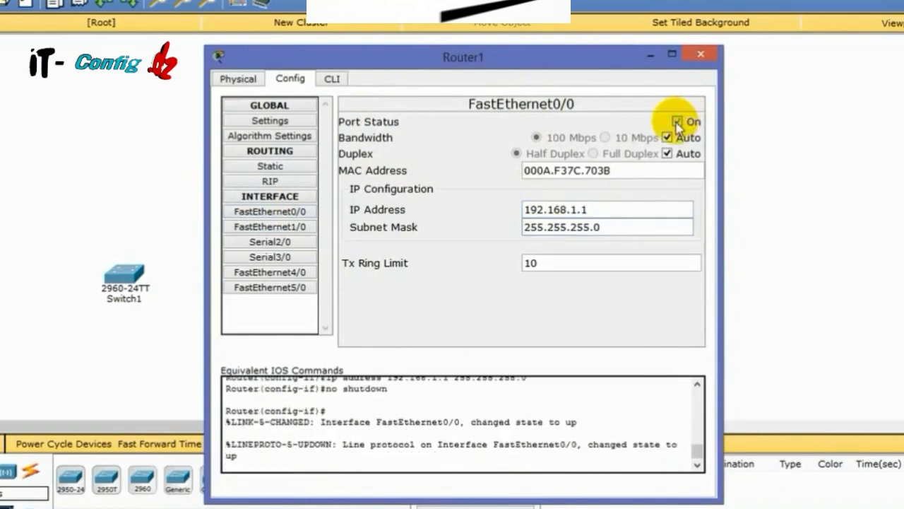
left_click(700, 54)
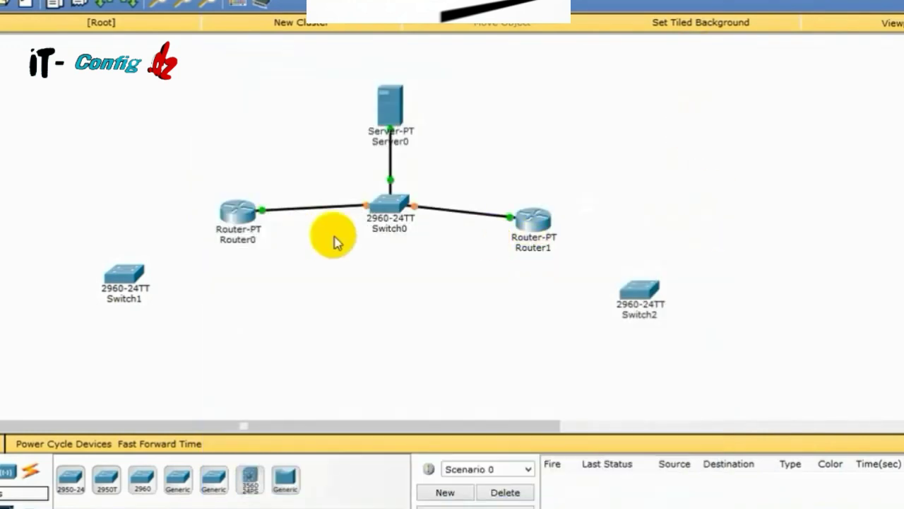
Connect Router0 to Switch1 and Router1 to Switch2 using the automatic connection type
left_click(32, 479)
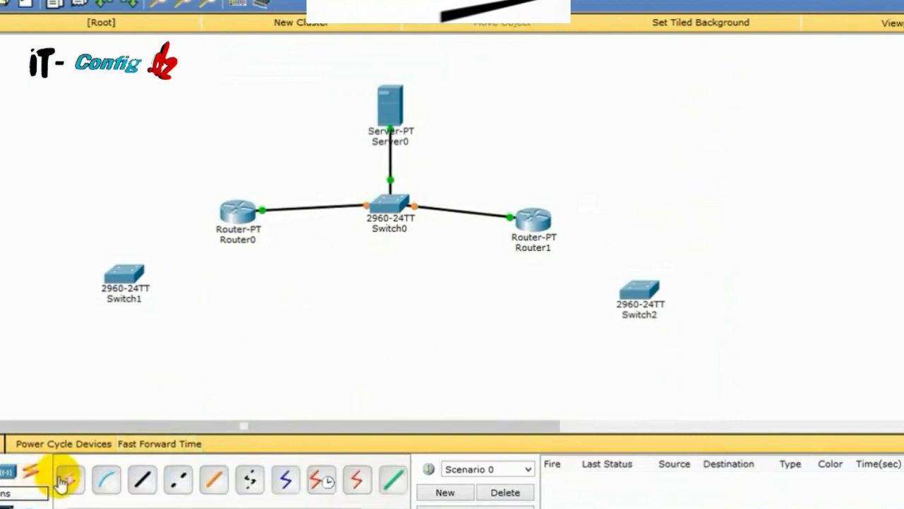
left_click(71, 479)
left_click(238, 212)
left_click(143, 274)
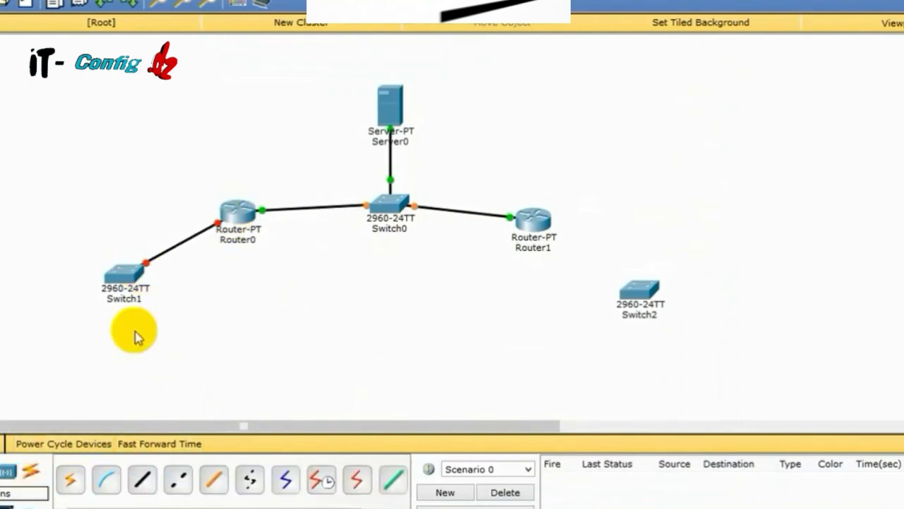
left_click(71, 479)
left_click(533, 219)
left_click(640, 288)
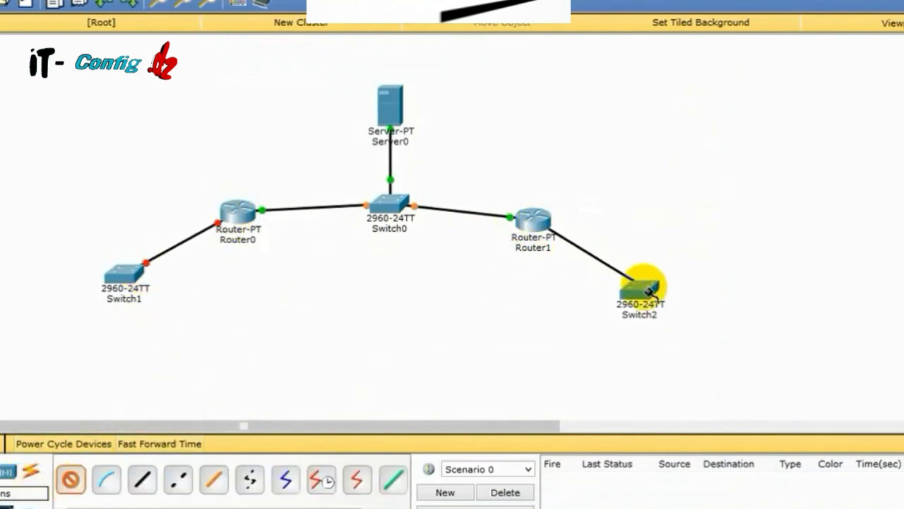
Configure Router0's FastEthernet1/0 with IP address 192.168.2.1 and subnet mask 255.255.255.0, and turn the port on
left_click(239, 214)
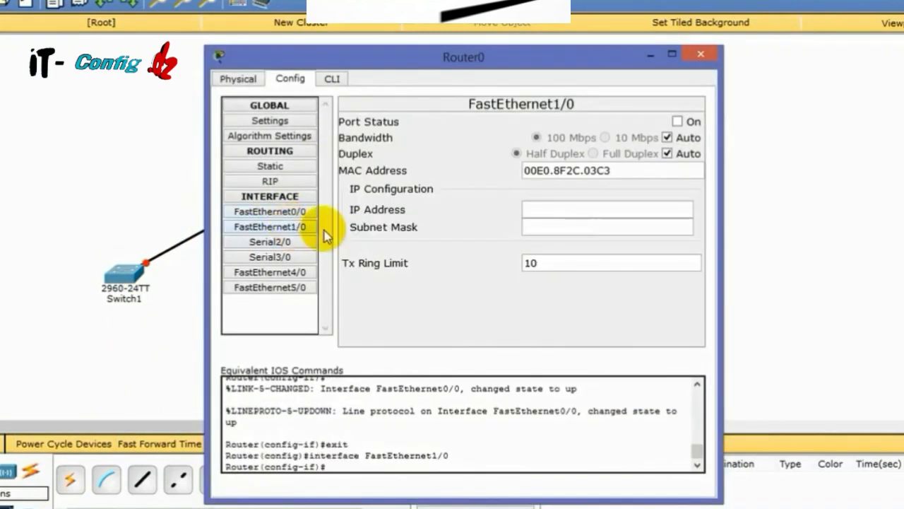
left_click(561, 206)
type("19")
type("2.168.2.1")
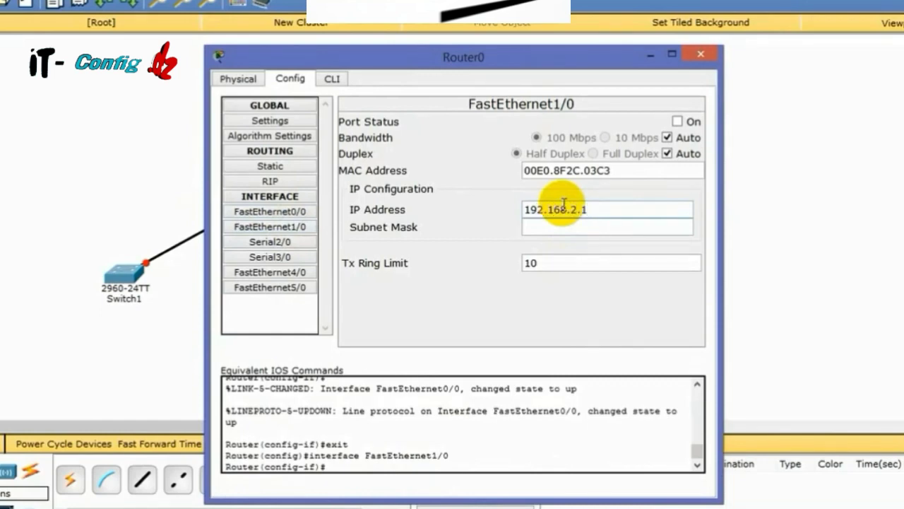
left_click(559, 224)
left_click(676, 121)
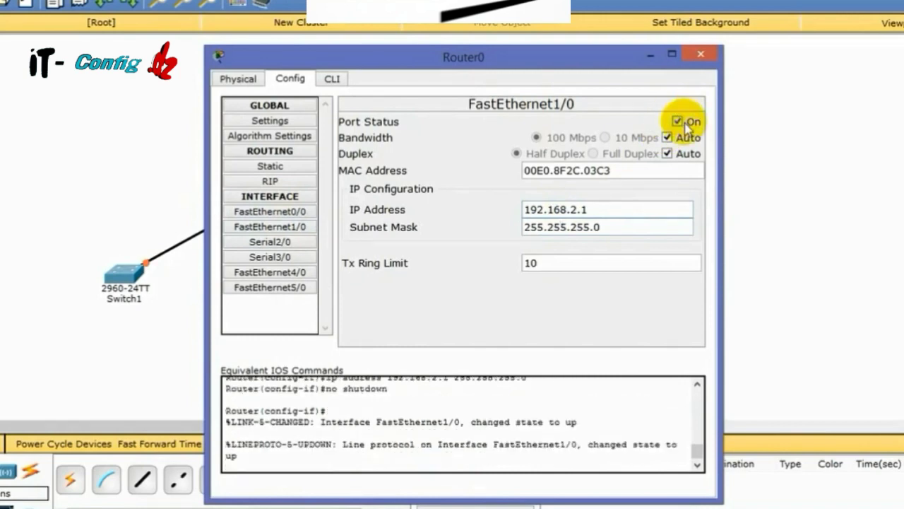
left_click(701, 56)
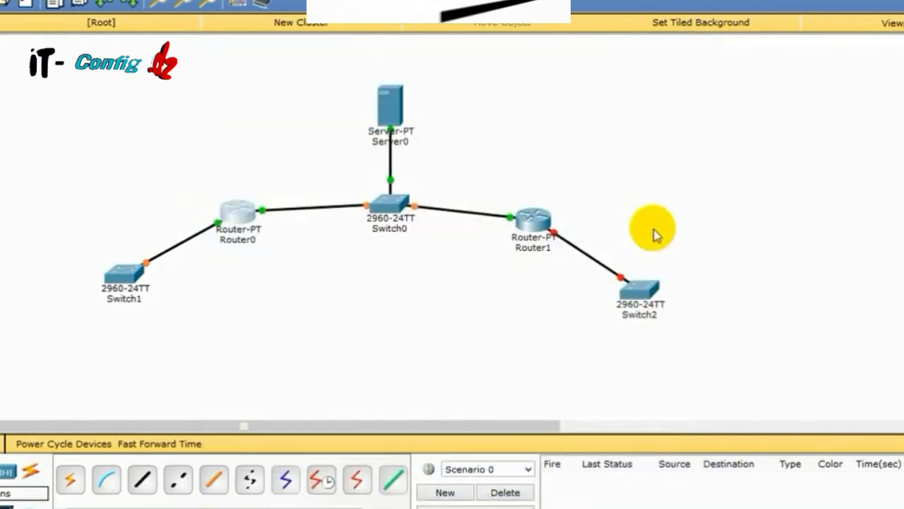
Configure Router1's FastEthernet1/0 with IP address 192.168.3.1 and subnet mask 255.255.255.0, and turn the port on
left_click(539, 222)
left_click(272, 226)
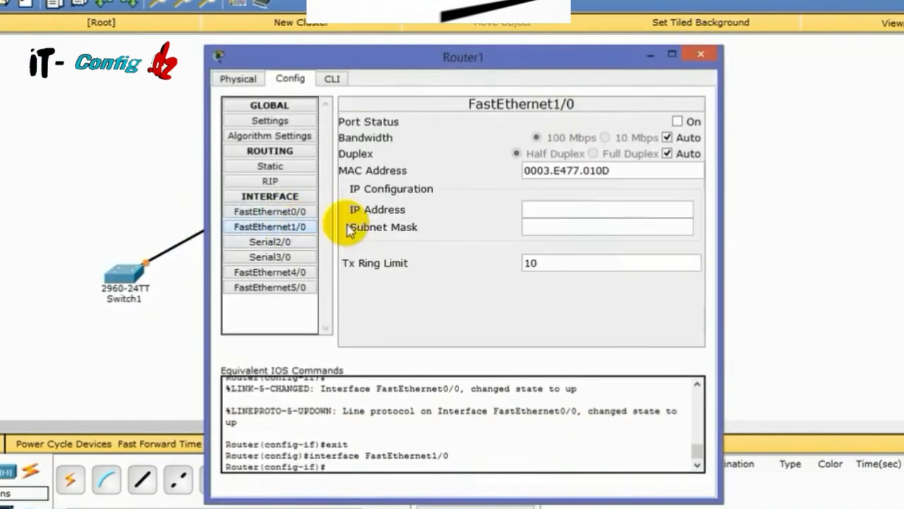
left_click(571, 207)
type("192")
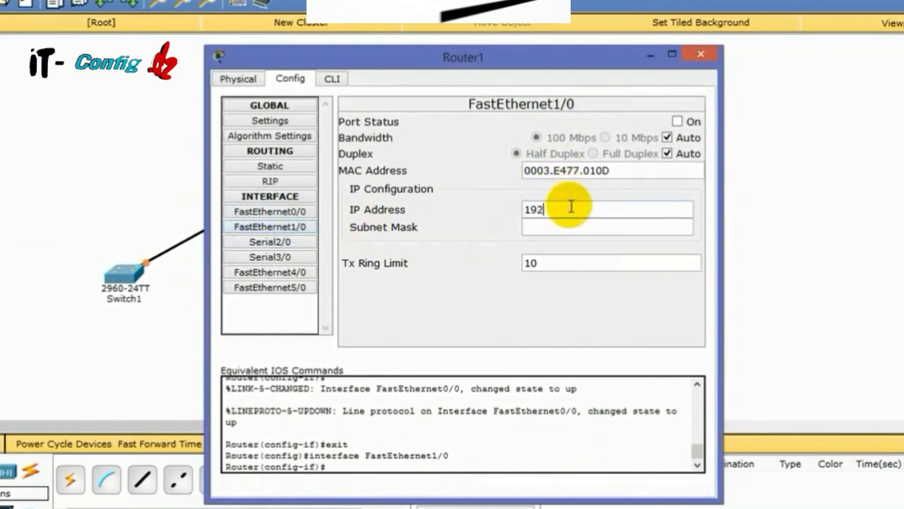
type(".168.3.1")
left_click(595, 227)
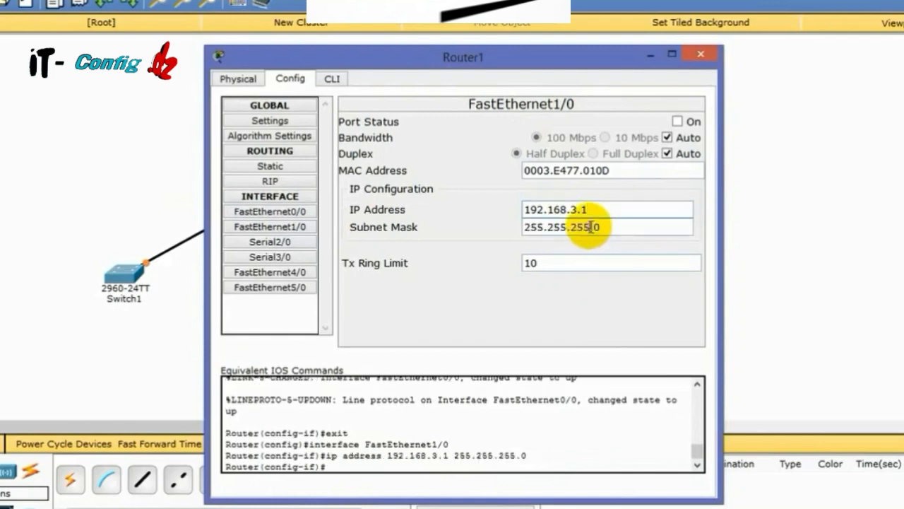
left_click(677, 121)
left_click(700, 55)
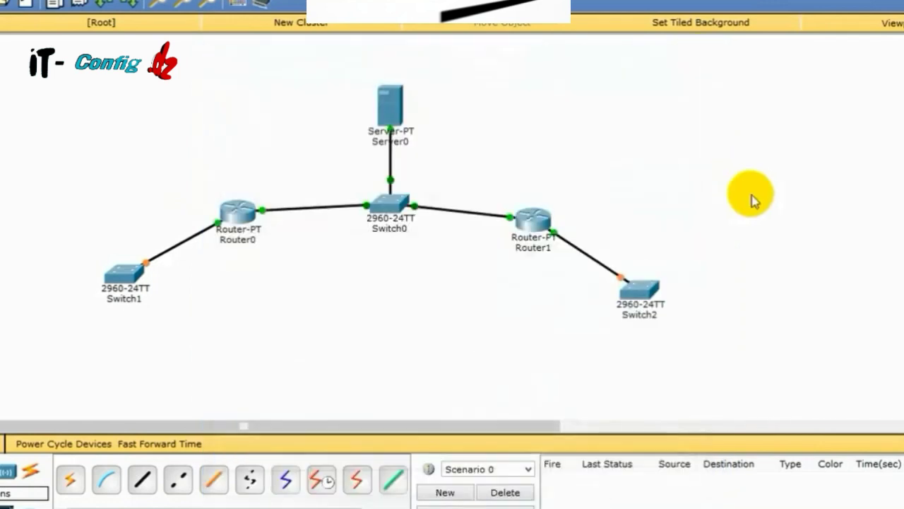
Move Switch2 and Switch1 inward towards their routers and place three generic PCs in a column on Switch1's outer side
left_click_drag(662, 296, 609, 276)
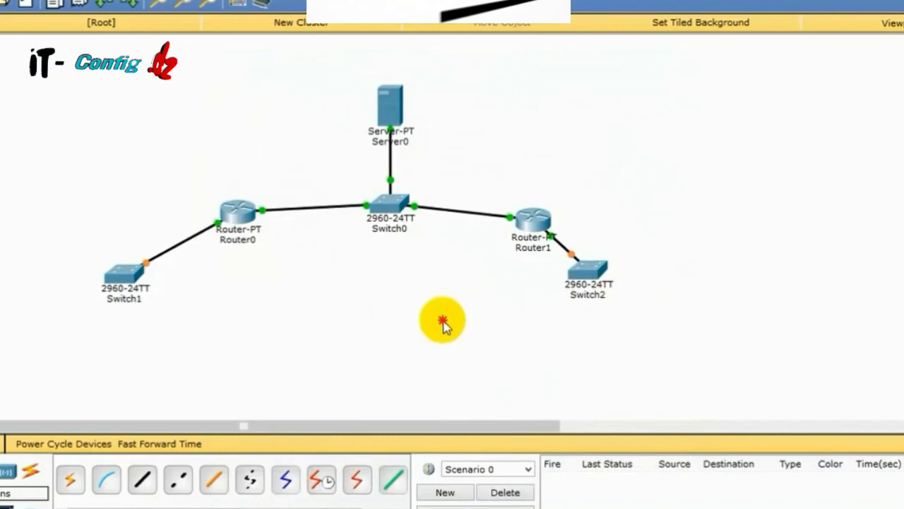
left_click_drag(111, 293, 141, 298)
left_click(0, 471)
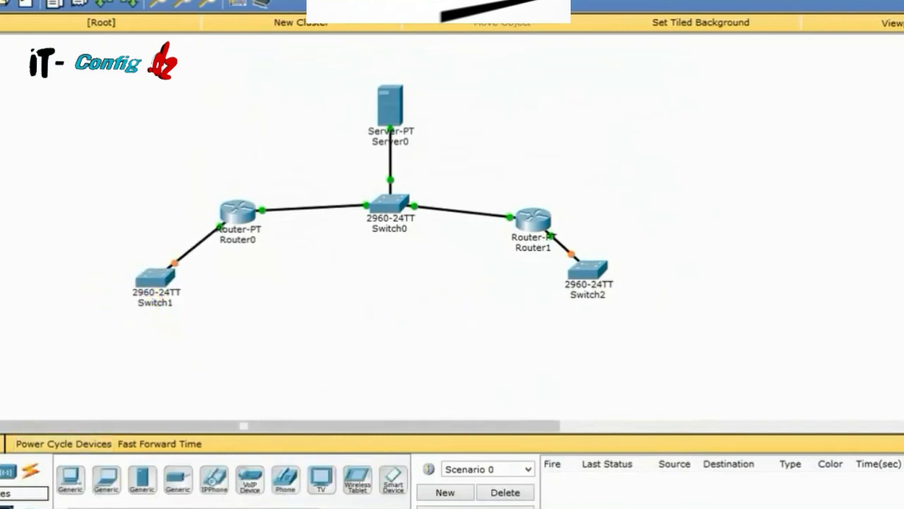
left_click(70, 479)
left_click(43, 189)
left_click(67, 480)
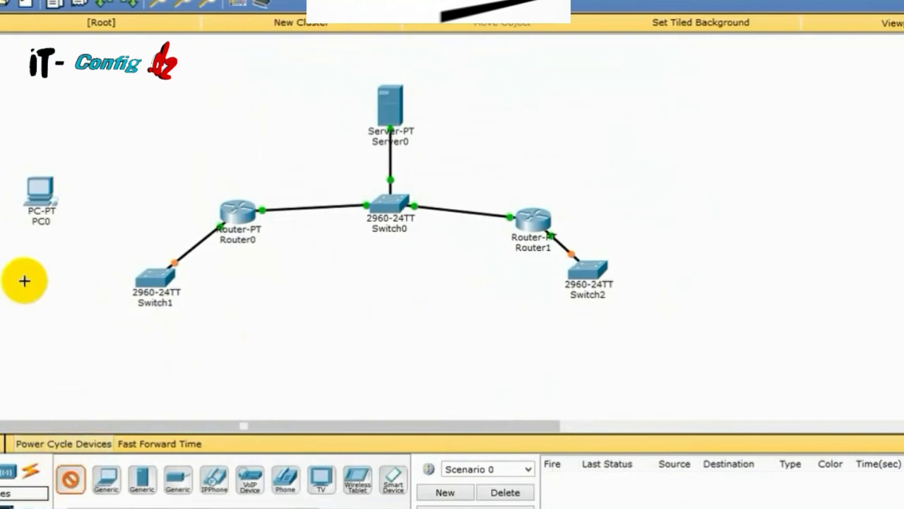
left_click(24, 280)
left_click(71, 478)
left_click(63, 363)
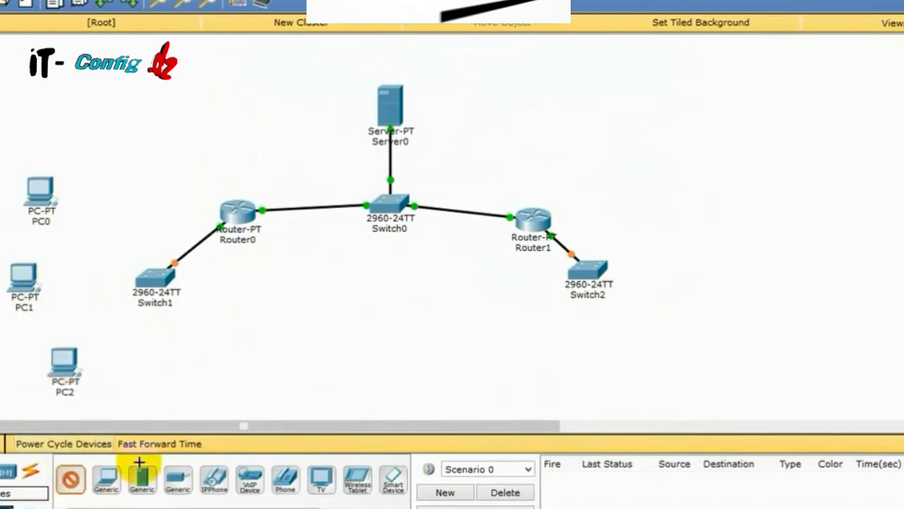
Place three more generic PCs in a column on the outer side of Switch2
left_click(728, 178)
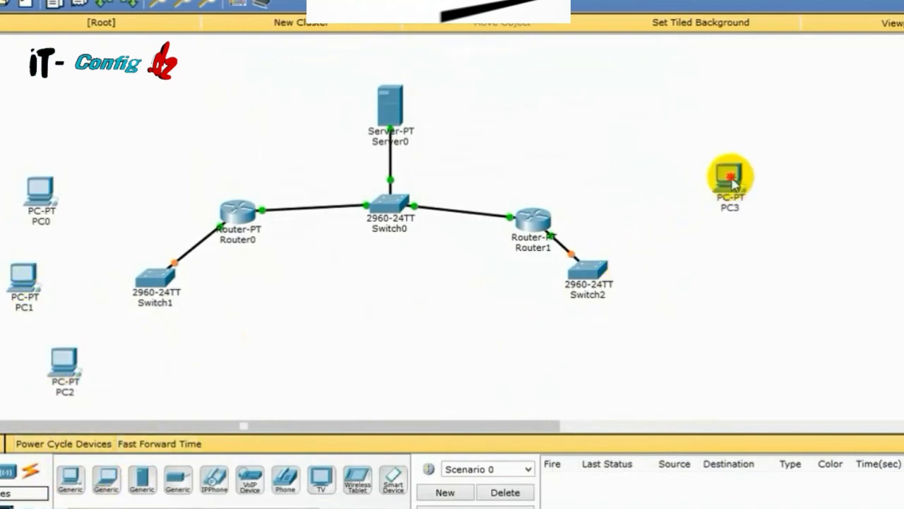
left_click(74, 481)
left_click(753, 258)
left_click(65, 483)
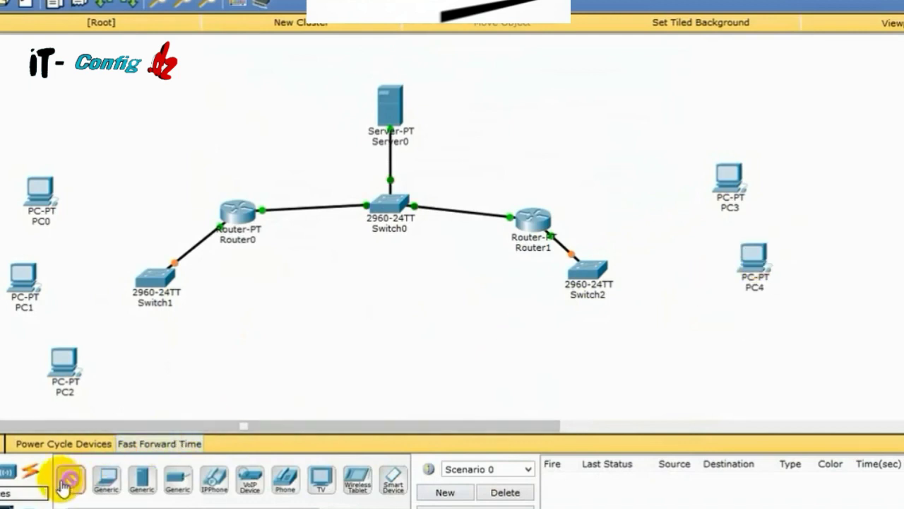
left_click(706, 345)
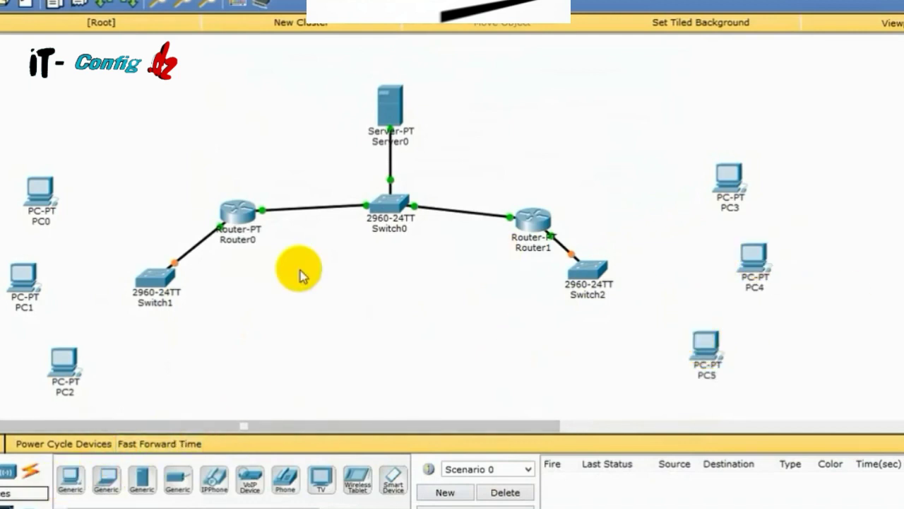
In Router0's command line, set IP helper address 192.168.1.10 on interface FastEthernet1/0 and exit interface configuration
left_click(233, 209)
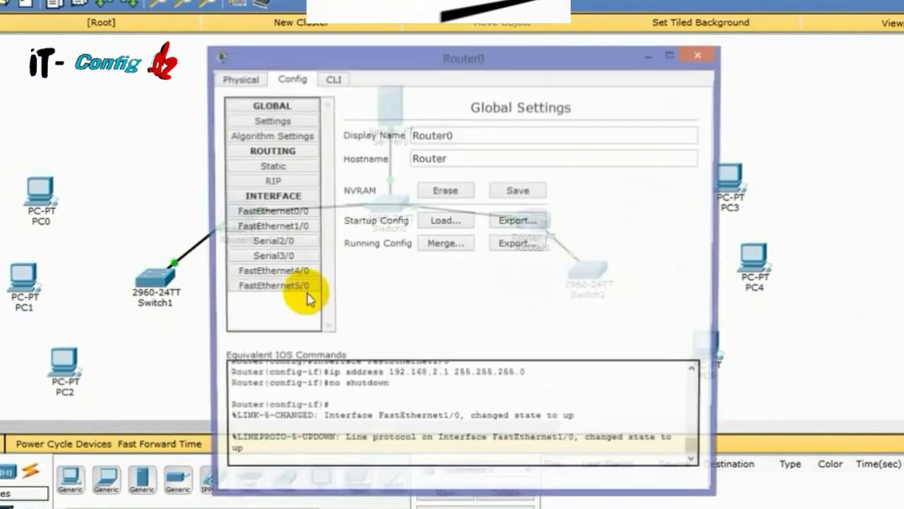
left_click(332, 79)
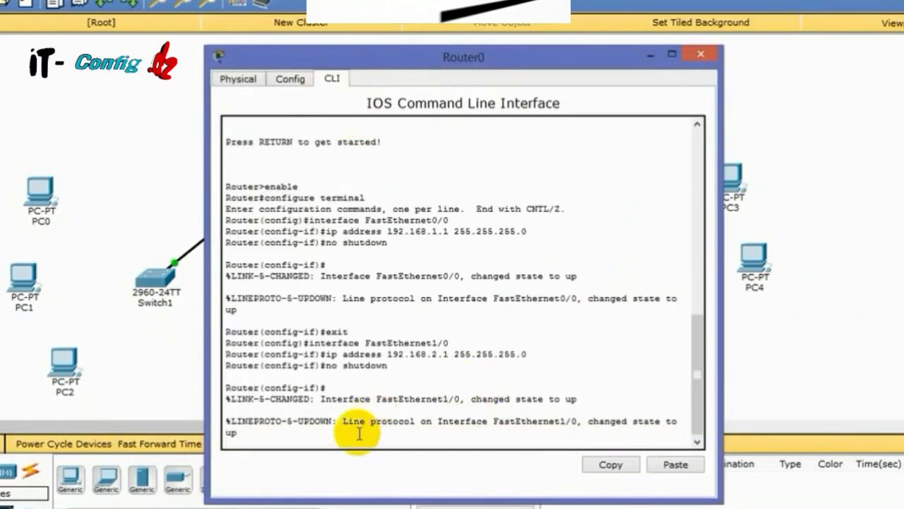
key("Return")
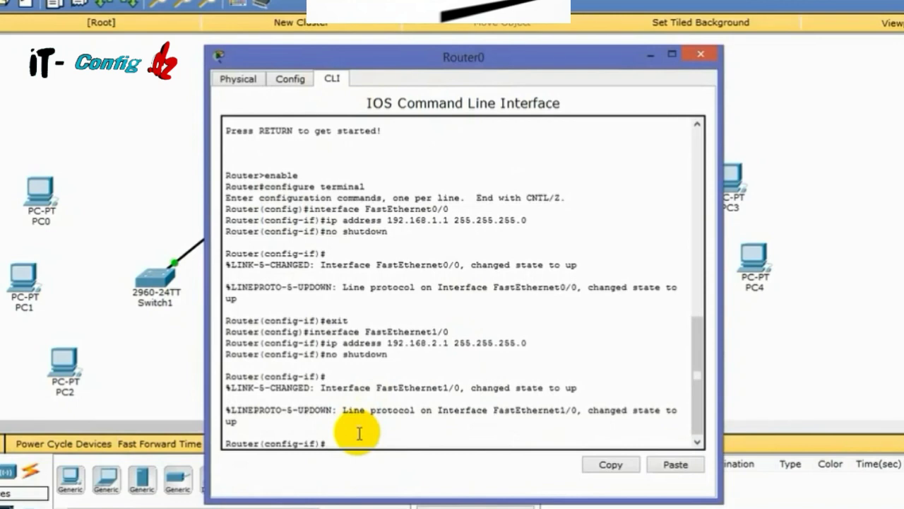
type("interface FastEthernet1/0")
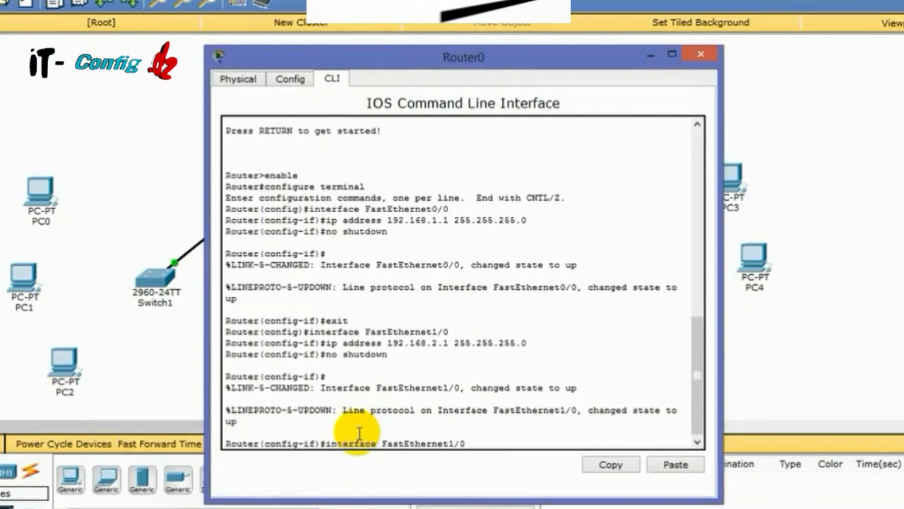
key("Return")
type("ig-if)#i")
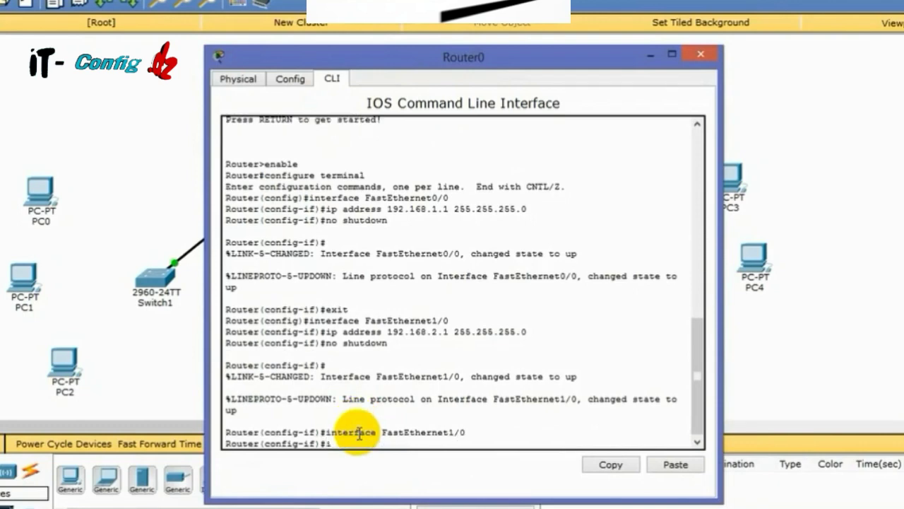
type("p helper-address")
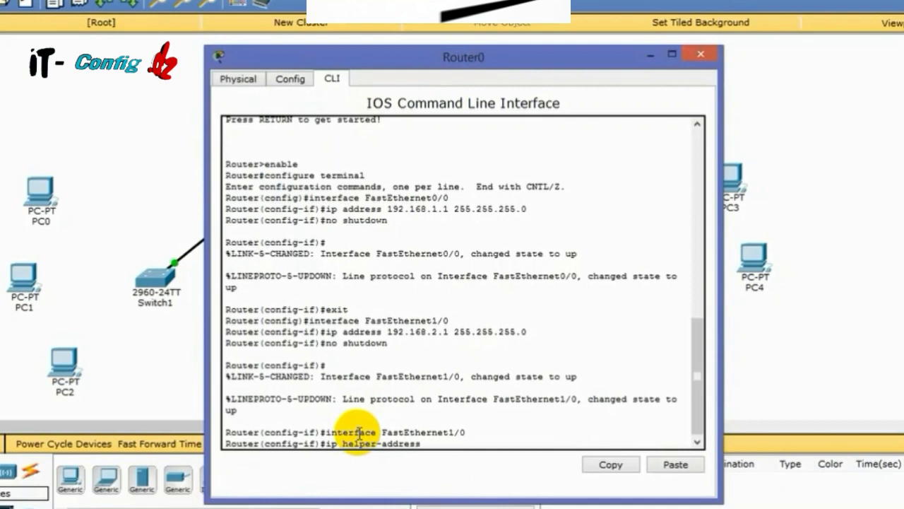
type(" 192.168.1.10")
key("Return")
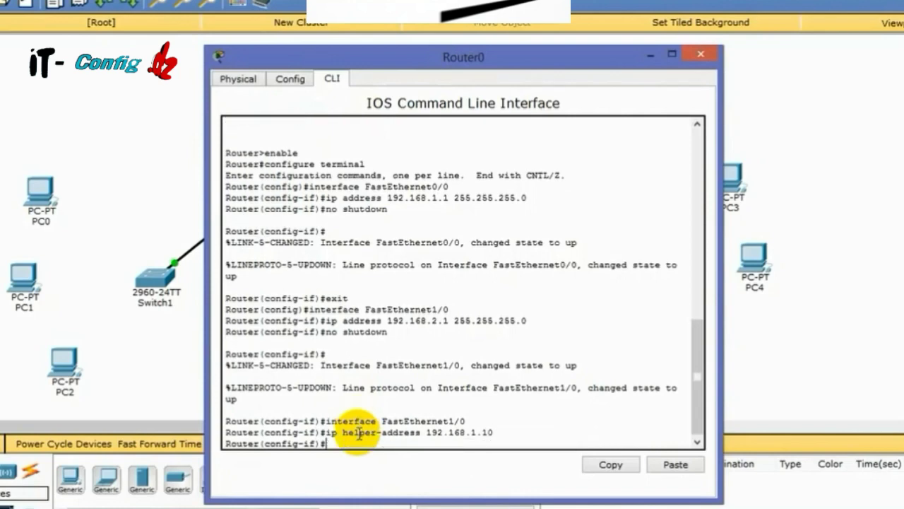
type("exit")
key("Return")
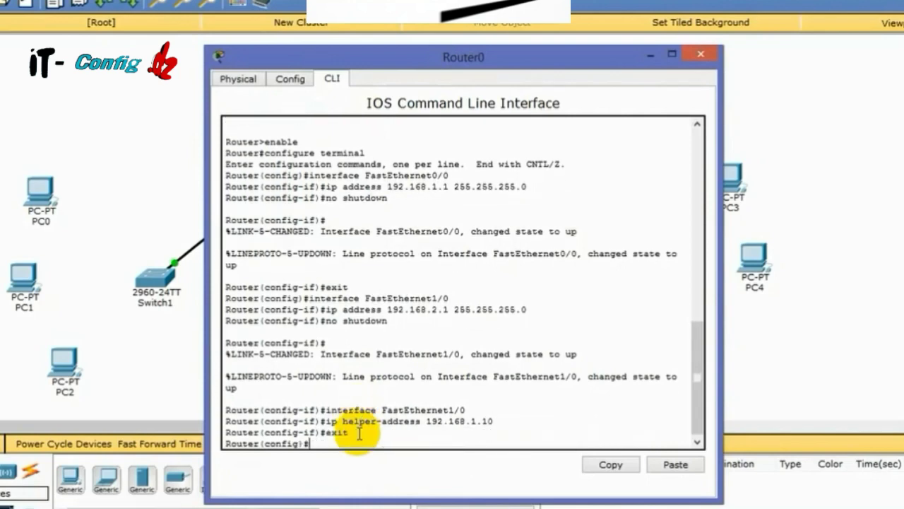
left_click(699, 54)
In Router1's command line, set IP helper address 192.168.1.10 on interface FastEthernet1/0 and exit interface configuration
left_click(533, 219)
left_click(331, 78)
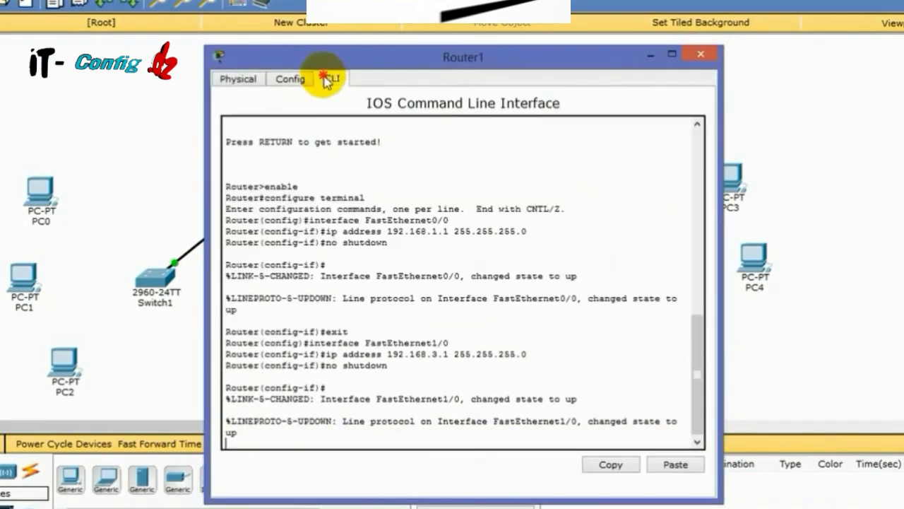
key("Return")
key("Up")
key("Up")
key("Up")
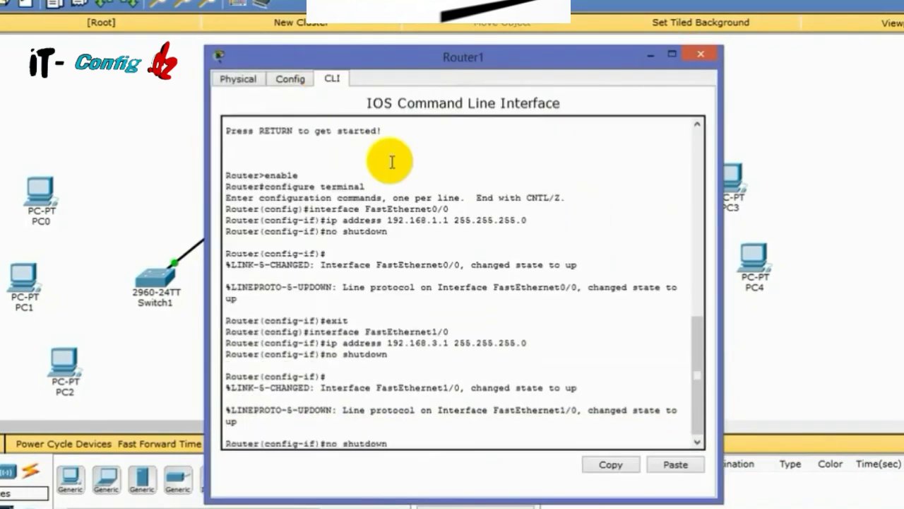
key("Return")
type("ip helper")
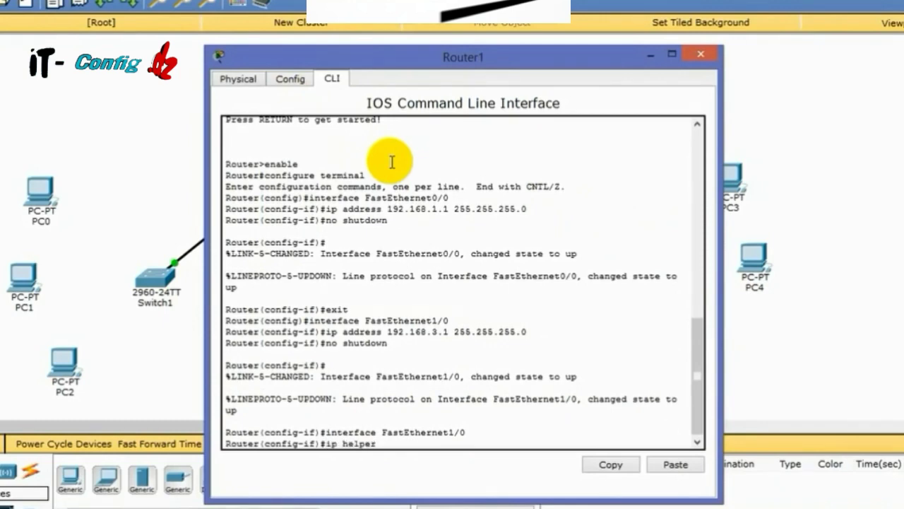
type("-address 192.168")
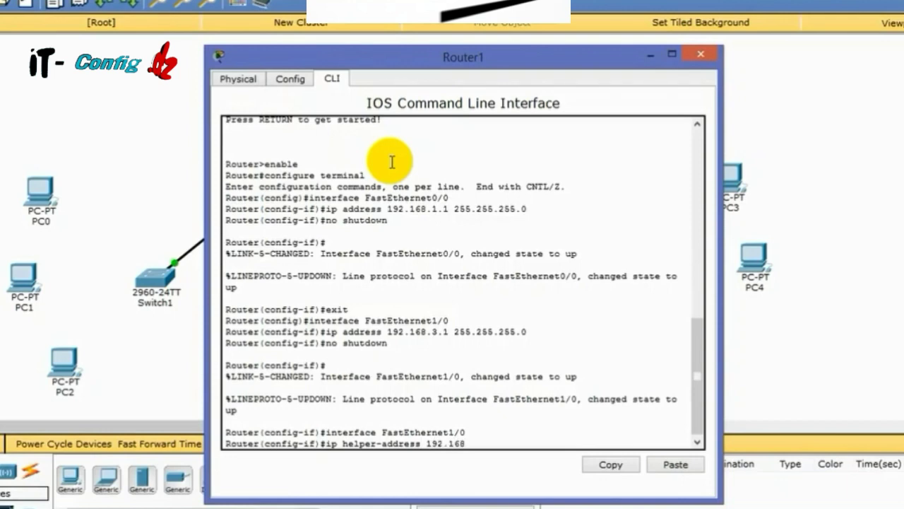
type(".1.10")
key("Return")
type("exit")
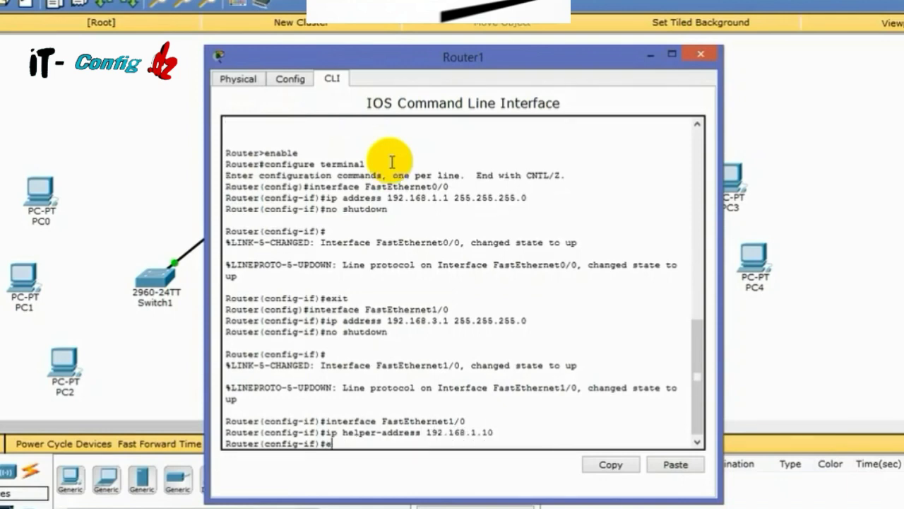
key("Return")
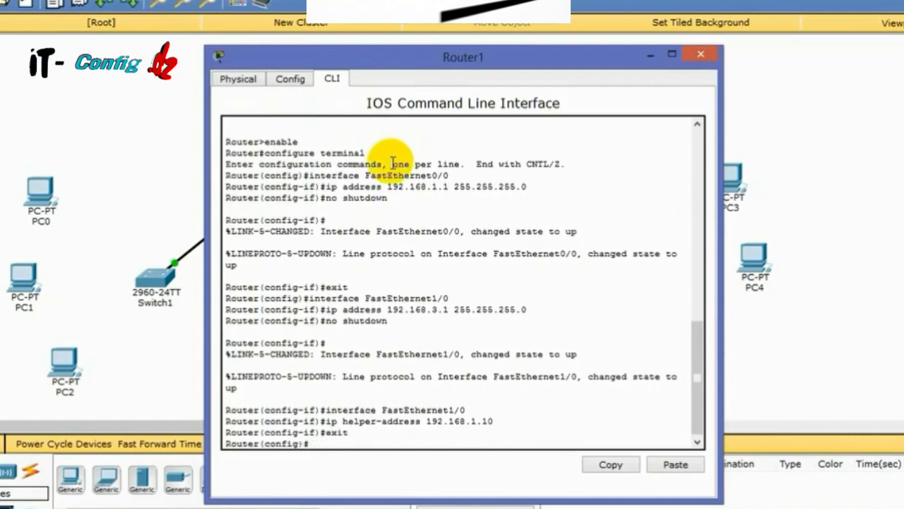
left_click(700, 55)
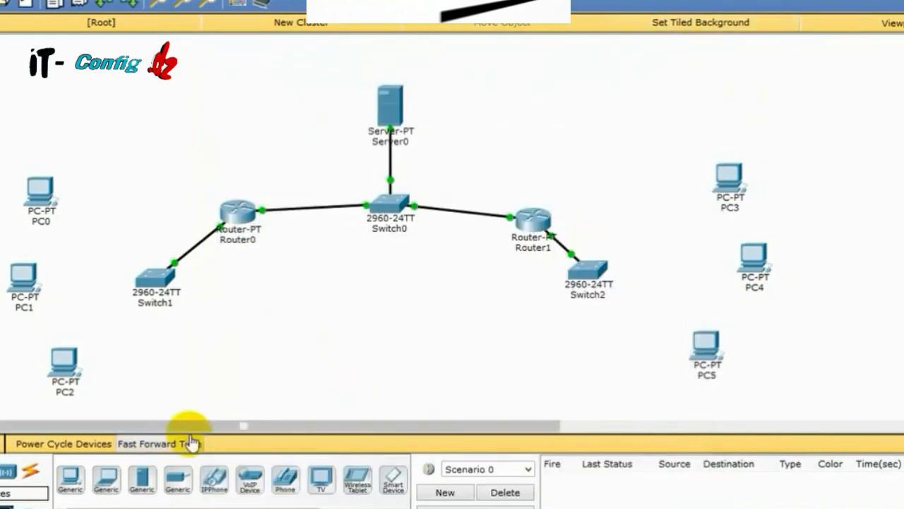
Connect Switch2 to PC3, PC4 and PC5 using the automatic connection type
left_click(31, 472)
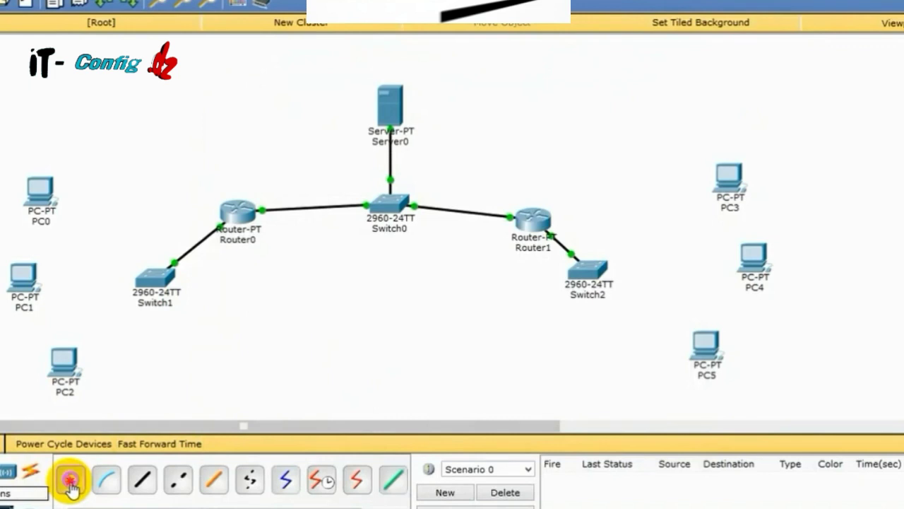
left_click(70, 481)
left_click(625, 265)
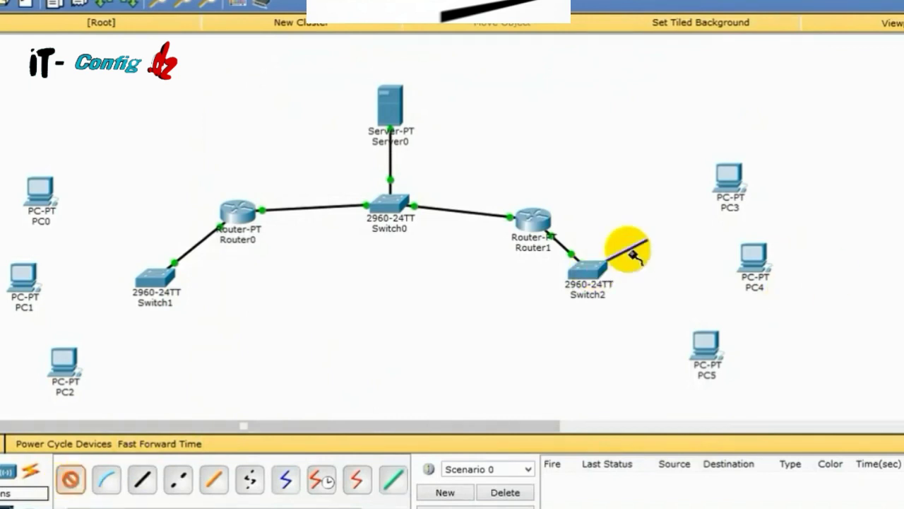
left_click(729, 182)
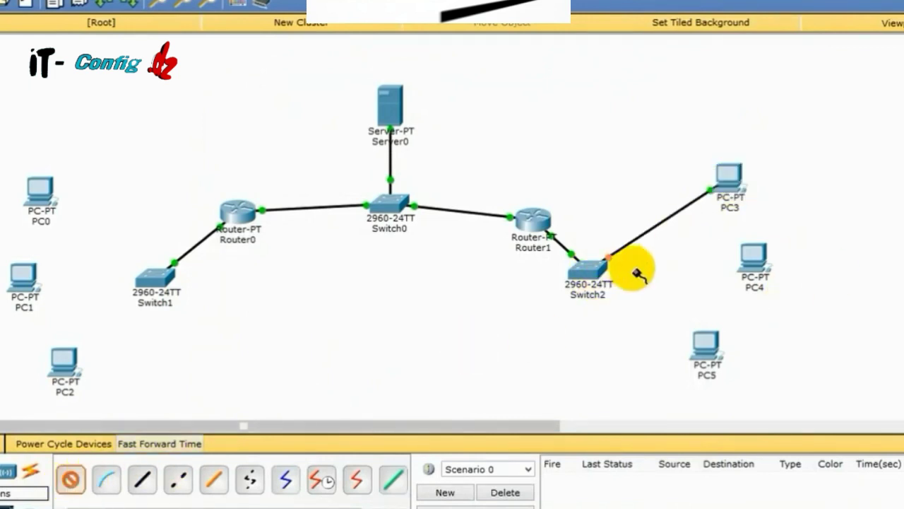
left_click(591, 266)
left_click(753, 258)
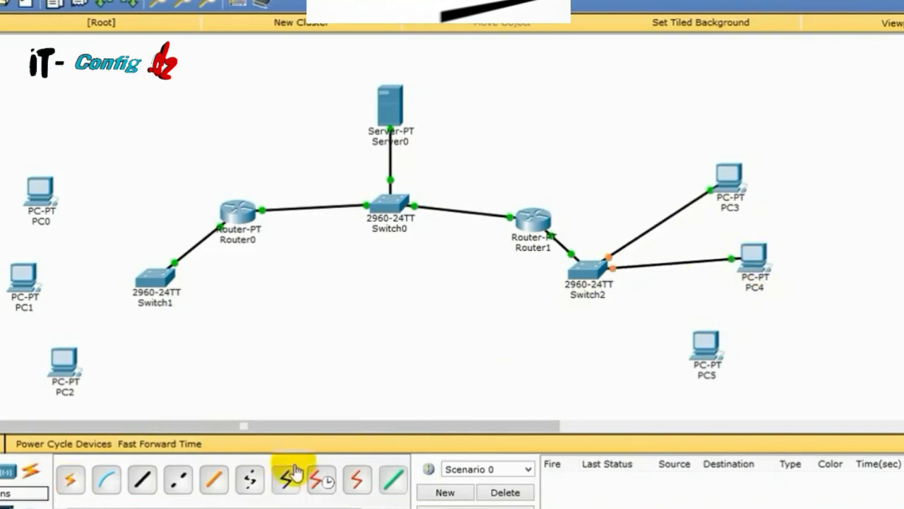
left_click(69, 480)
left_click(591, 267)
left_click(706, 346)
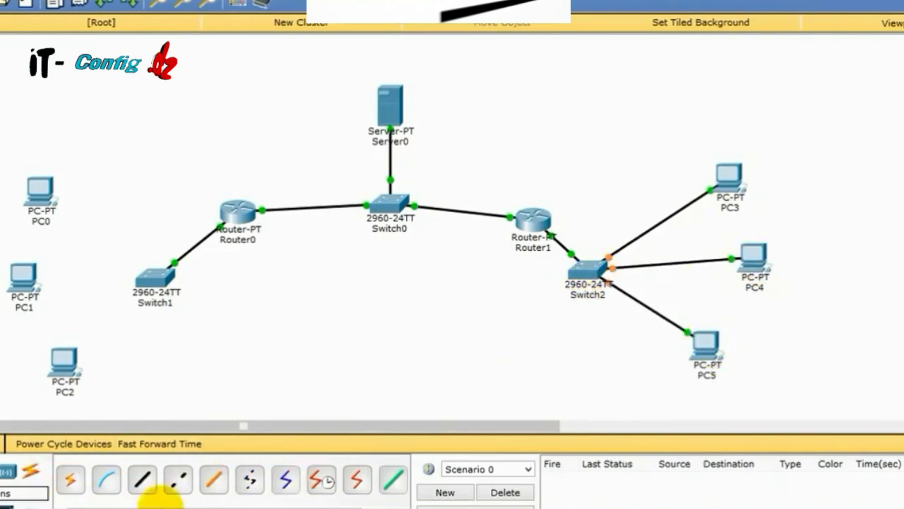
Connect Switch1 to PC0, PC1 and PC2 with automatically chosen cables
left_click(70, 480)
left_click(149, 292)
left_click(37, 187)
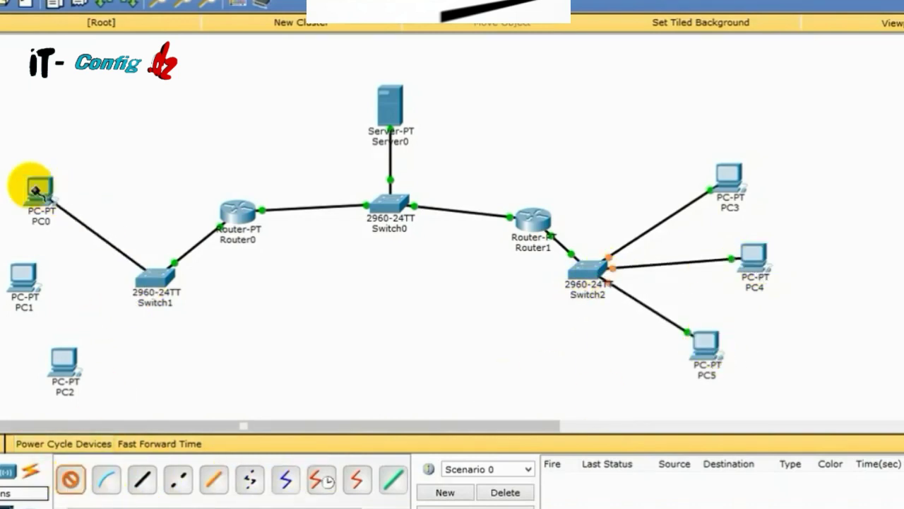
left_click(70, 481)
left_click(136, 290)
left_click(24, 282)
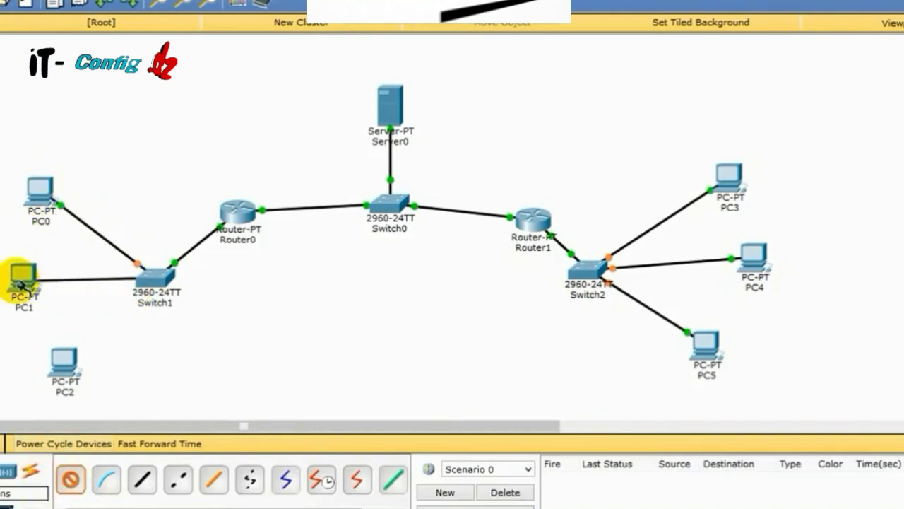
left_click(70, 479)
left_click(67, 361)
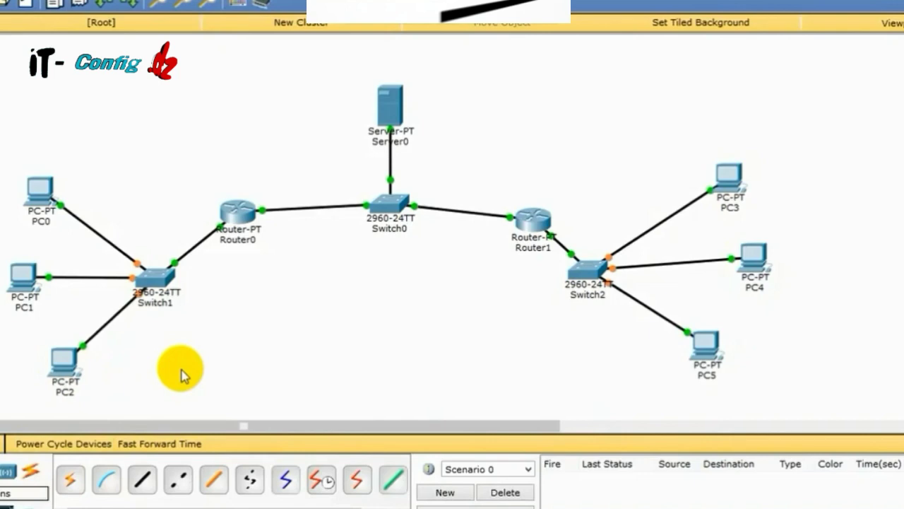
Set PC0's IPv4 configuration to DHCP and close its device window
left_click(32, 193)
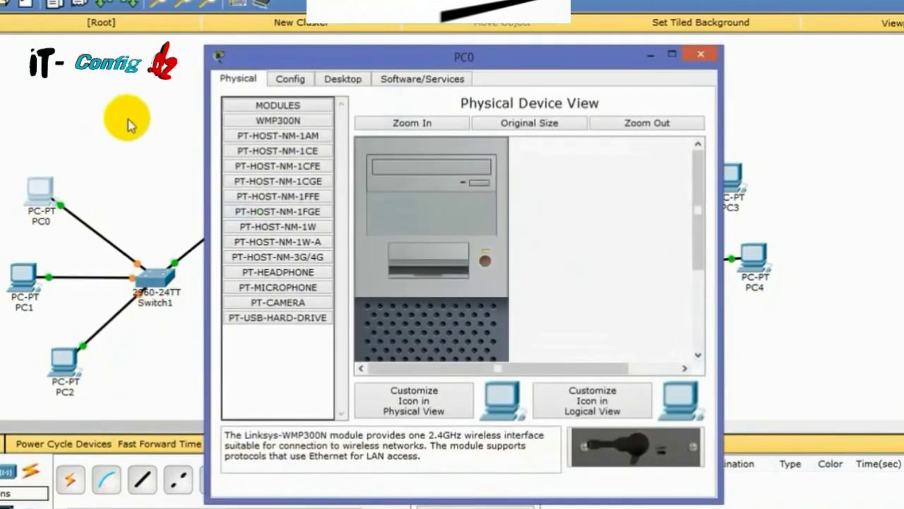
left_click(342, 80)
left_click(279, 127)
left_click(262, 147)
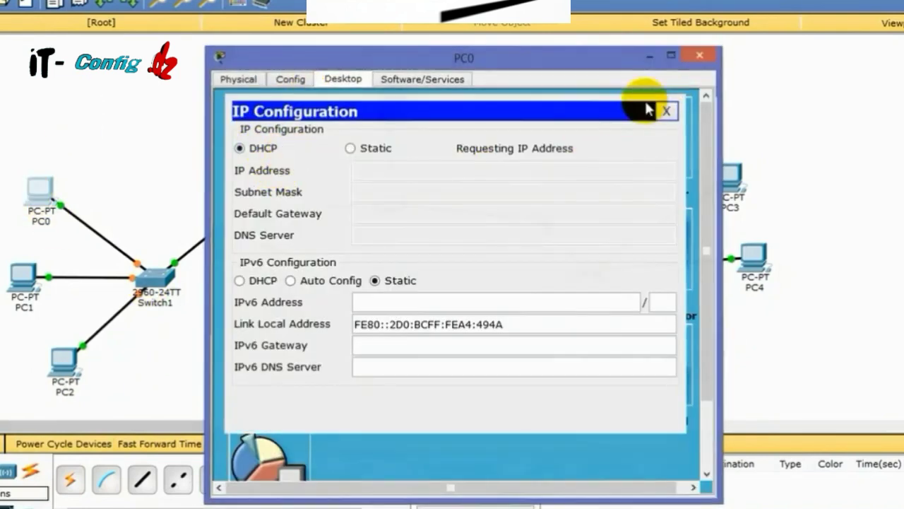
left_click(699, 55)
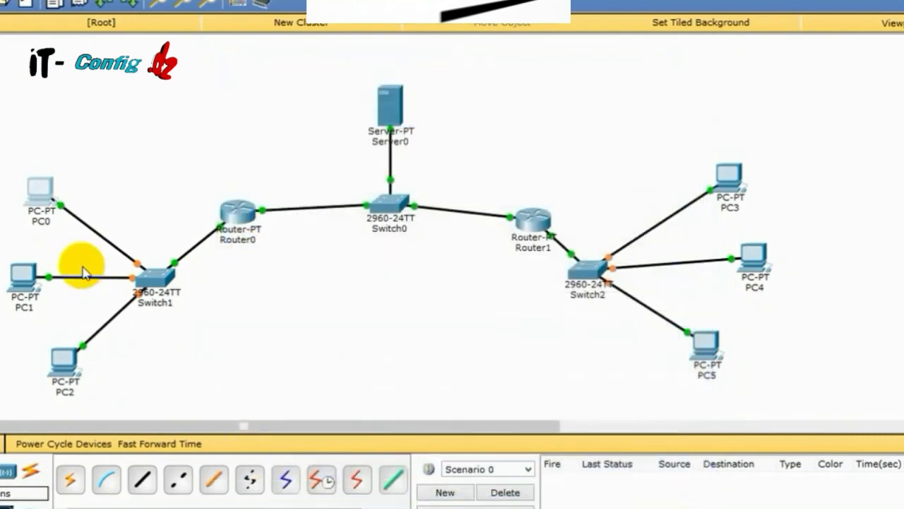
Set PC1's IPv4 configuration to DHCP and close its device window
left_click(24, 274)
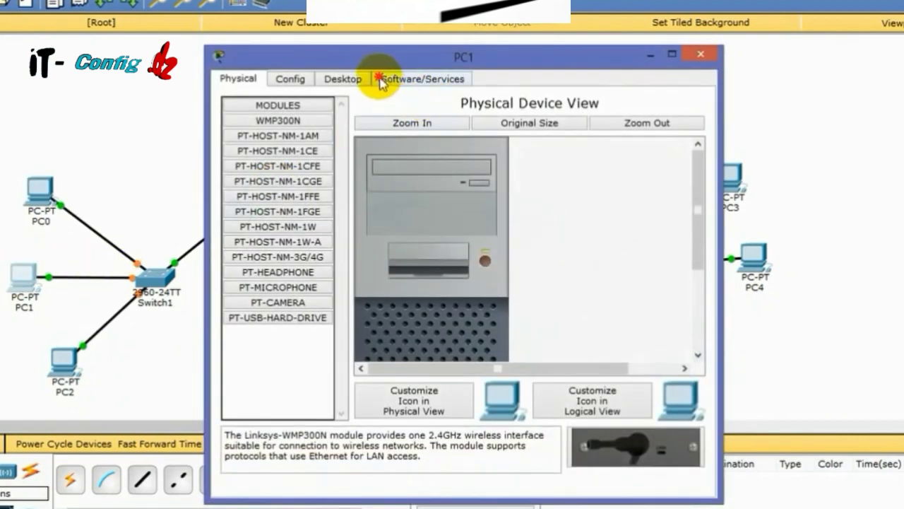
left_click(343, 78)
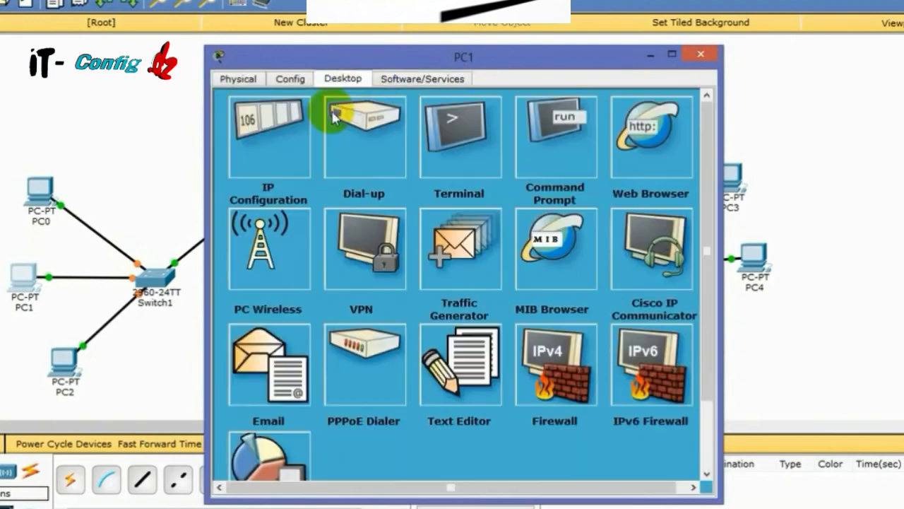
left_click(286, 166)
left_click(239, 148)
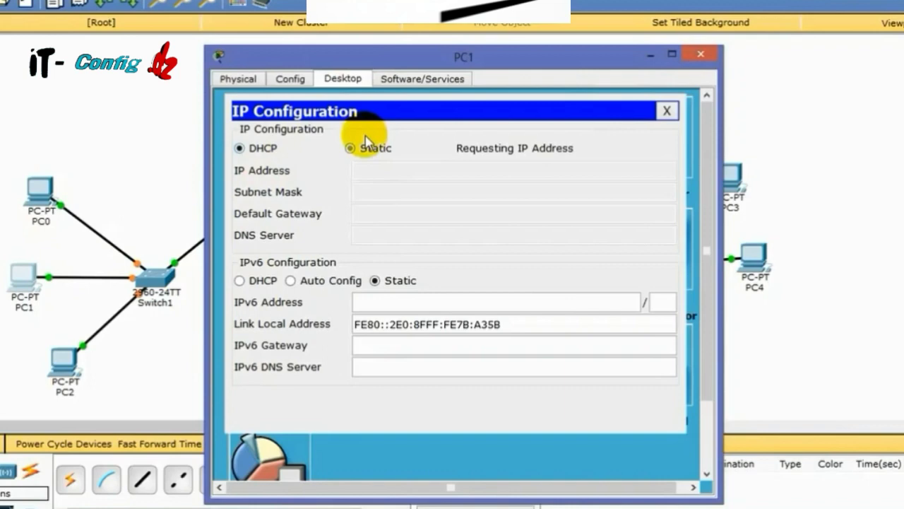
left_click(700, 54)
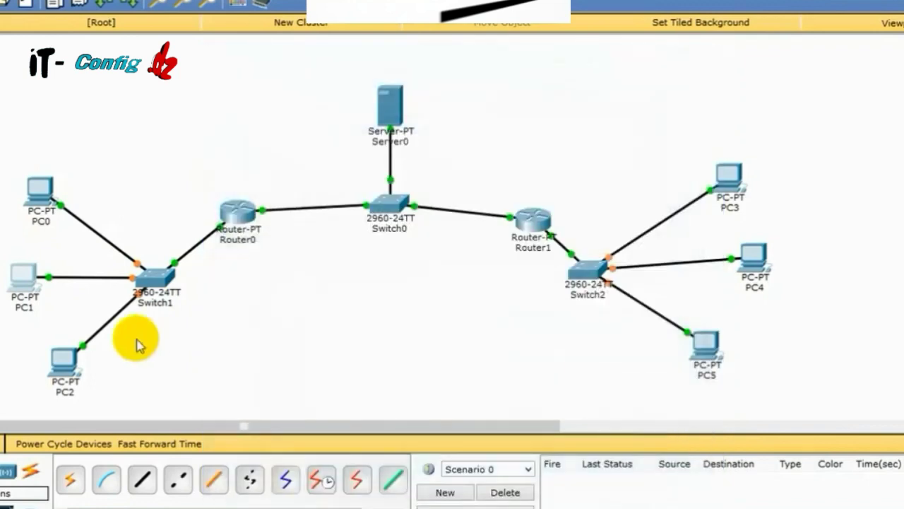
Set PC2's IPv4 configuration to DHCP and close its device window
left_click(71, 364)
left_click(344, 78)
left_click(286, 144)
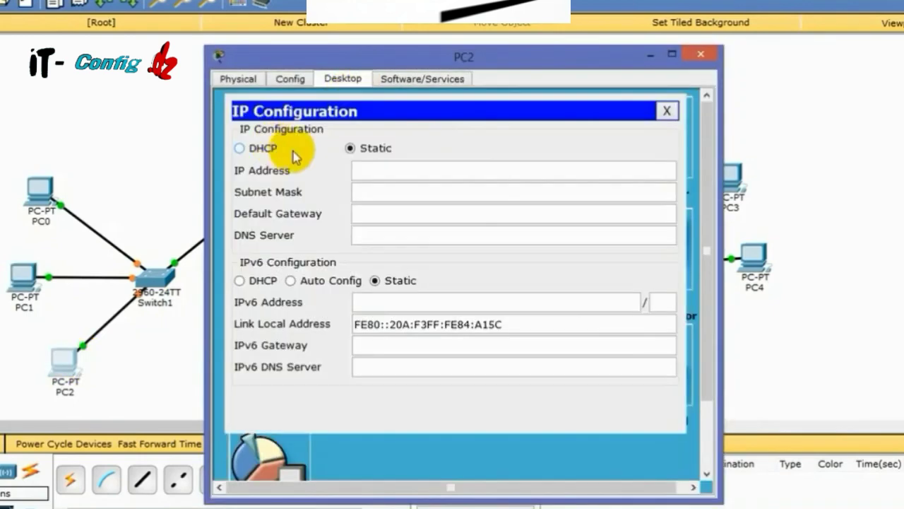
left_click(273, 149)
left_click(700, 54)
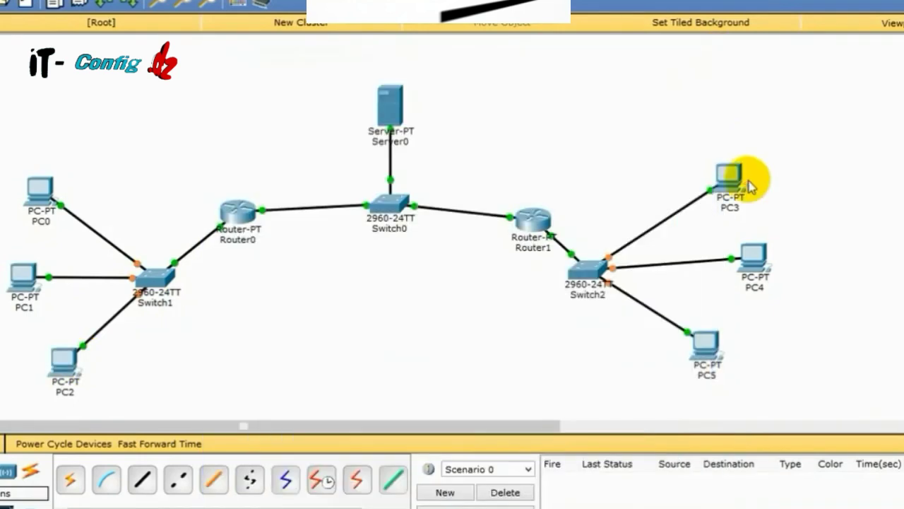
Set PC3's IPv4 configuration to DHCP and close its device window
left_click(732, 177)
left_click(243, 148)
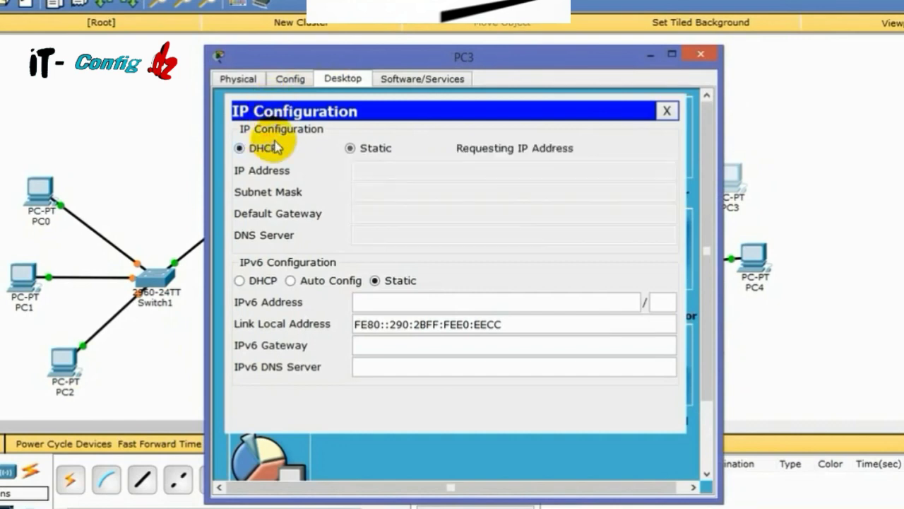
left_click(700, 53)
Set PC4's IPv4 configuration to DHCP
left_click(754, 260)
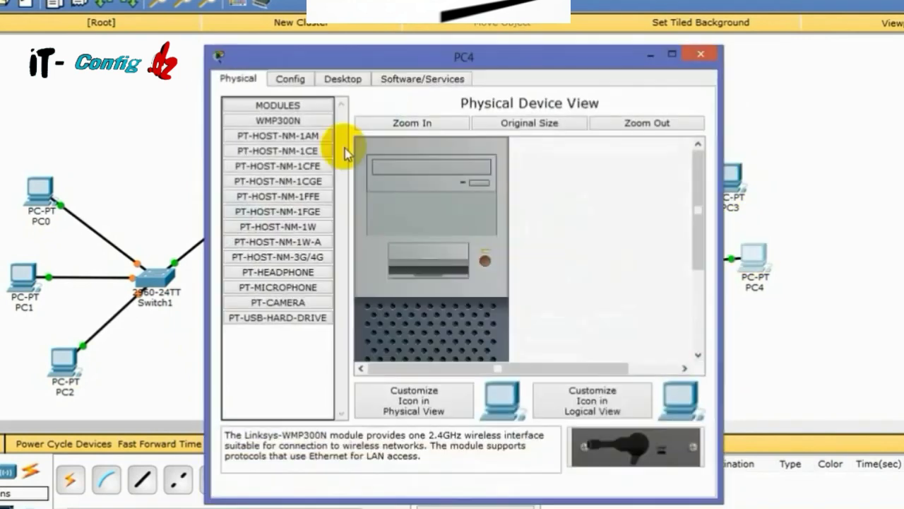
left_click(343, 79)
left_click(307, 115)
left_click(255, 148)
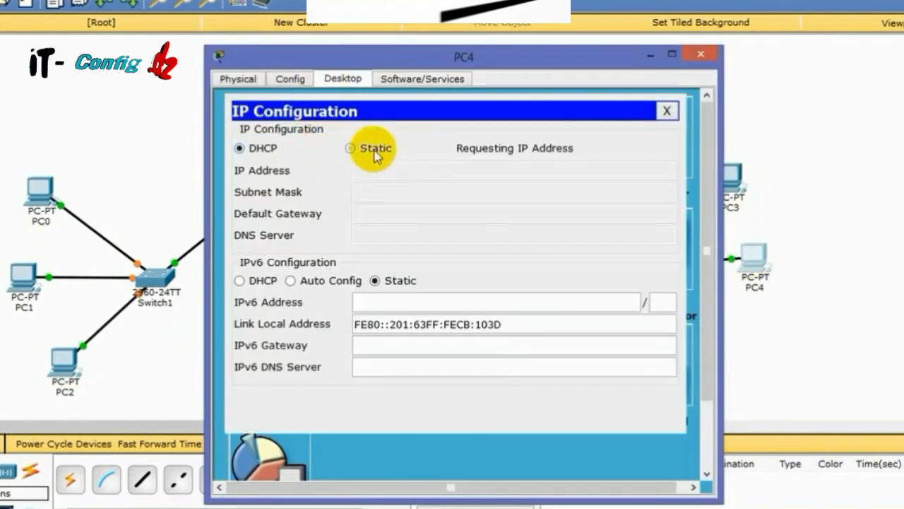
Close PC4's window, then set PC5's IPv4 configuration to DHCP and close its device window
left_click(700, 53)
left_click(711, 338)
left_click(342, 78)
left_click(307, 115)
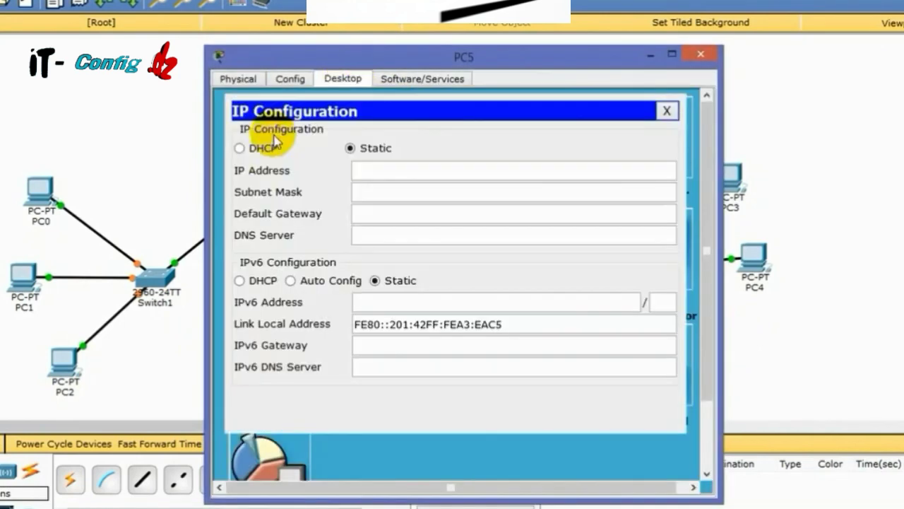
left_click(244, 148)
left_click(700, 53)
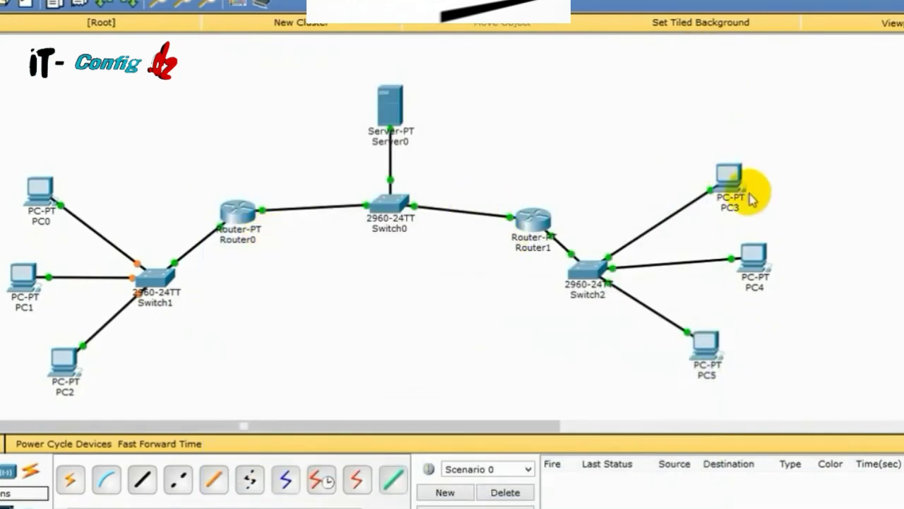
Check the DHCP-assigned IPv4 settings of PC3 and PC4, closing each device window
left_click(730, 176)
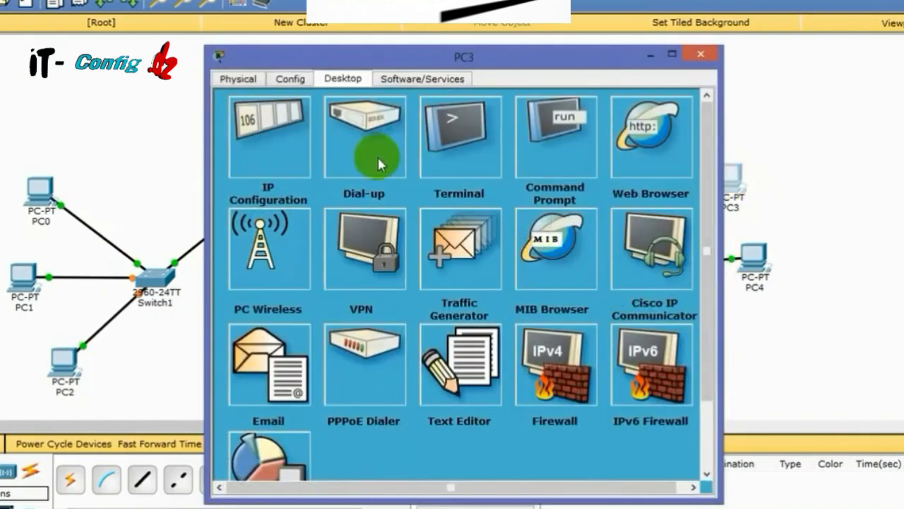
left_click(284, 147)
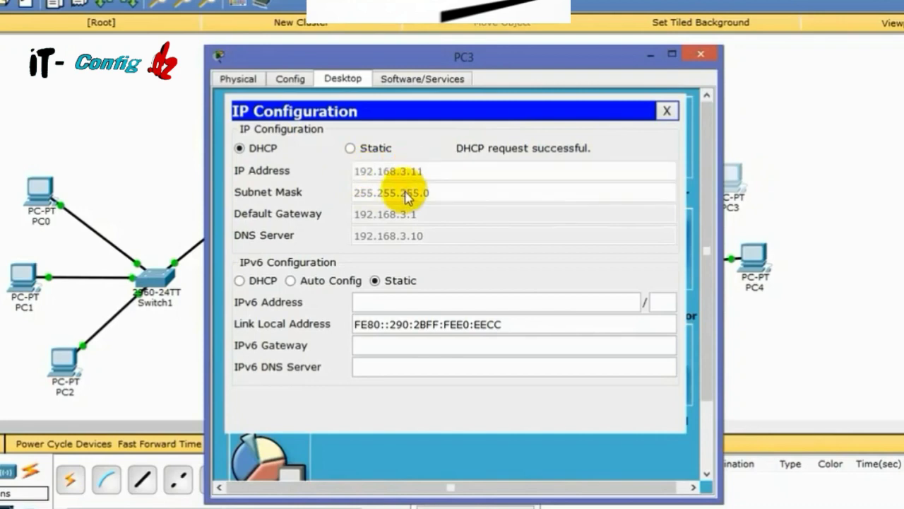
left_click(700, 56)
left_click(753, 261)
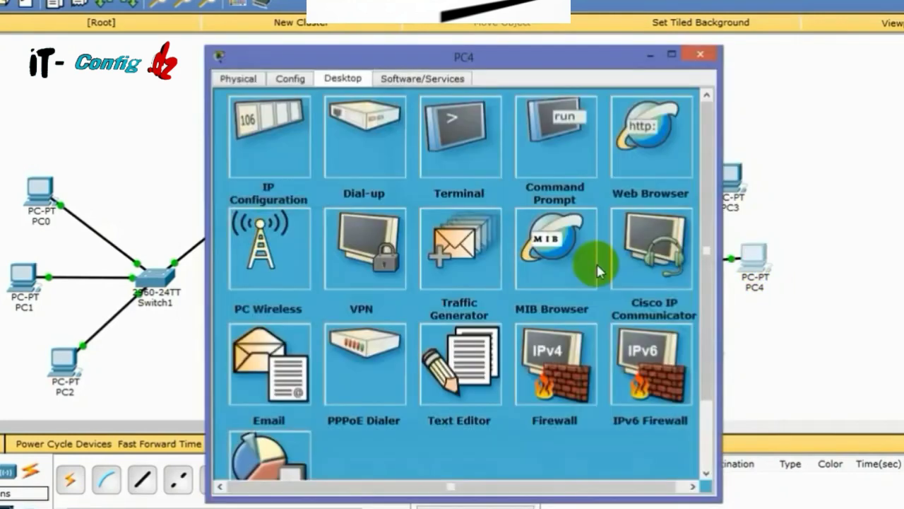
left_click(308, 126)
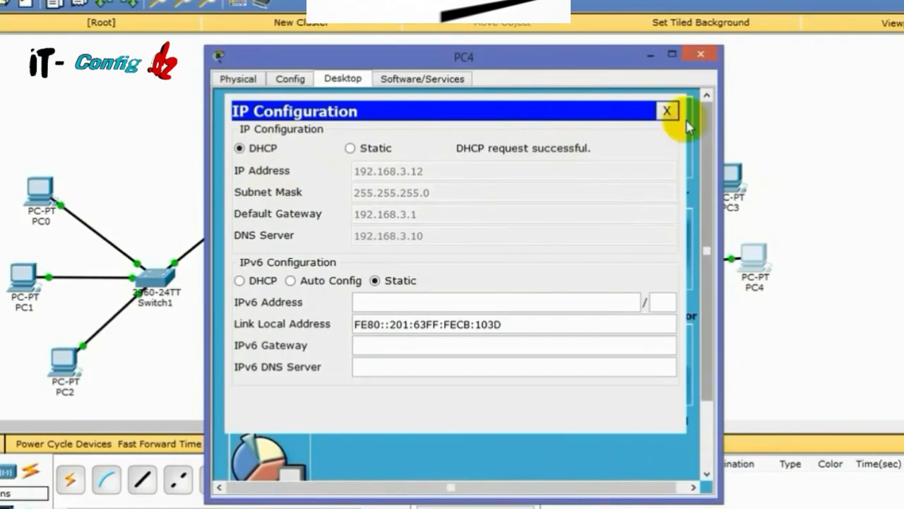
left_click(698, 55)
Request a DHCP address again in PC5's IPv4 configuration and close its device window
left_click(702, 333)
left_click(296, 120)
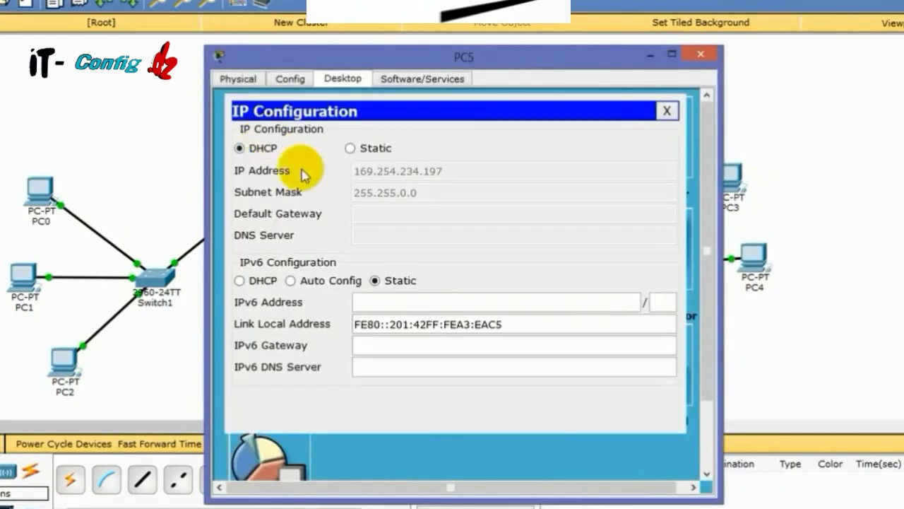
left_click(261, 158)
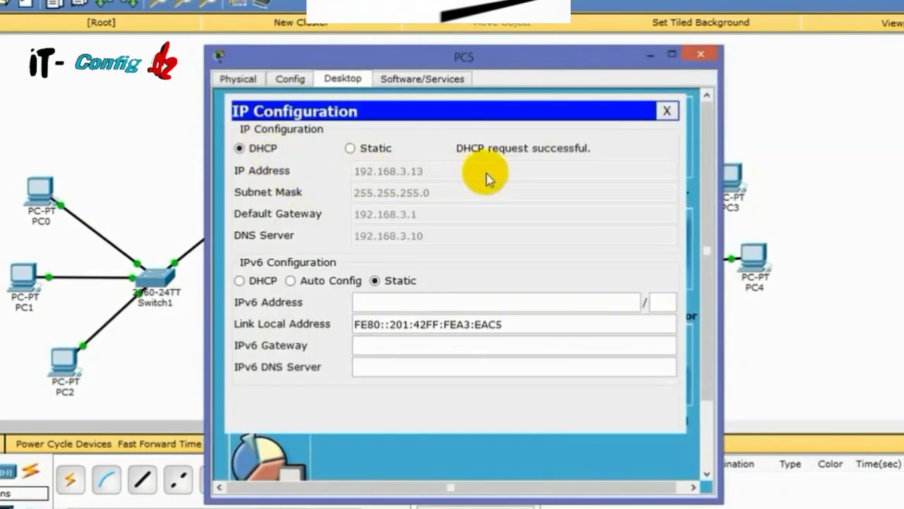
left_click(700, 55)
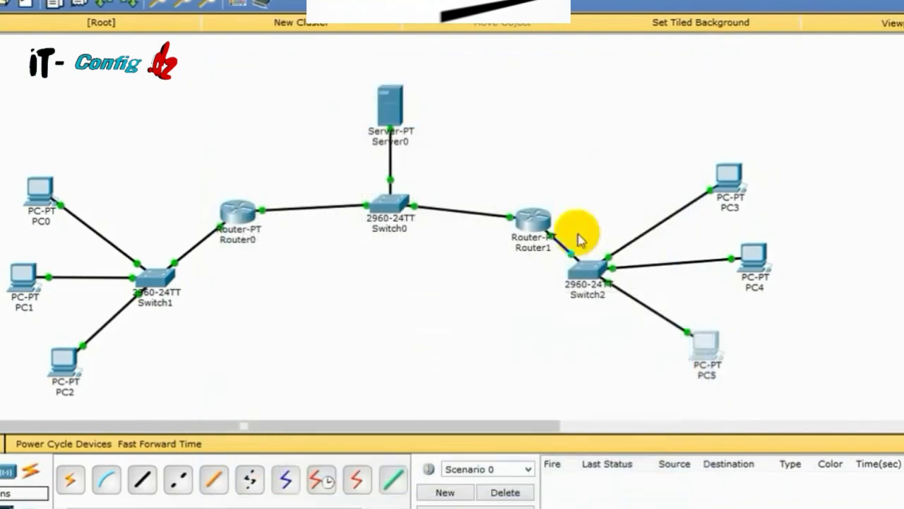
Check the DHCP-assigned IPv4 settings of PC0 and close its device window
left_click(41, 192)
left_click(224, 147)
left_click(296, 151)
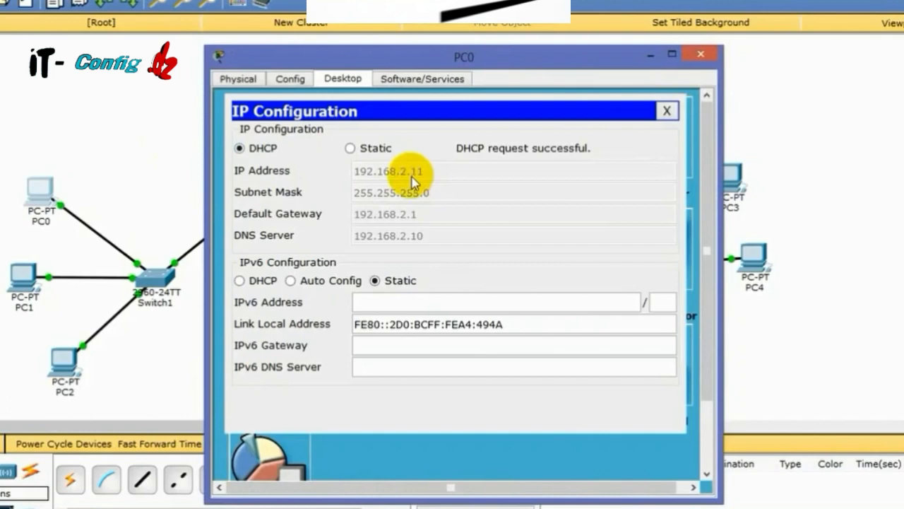
left_click(698, 54)
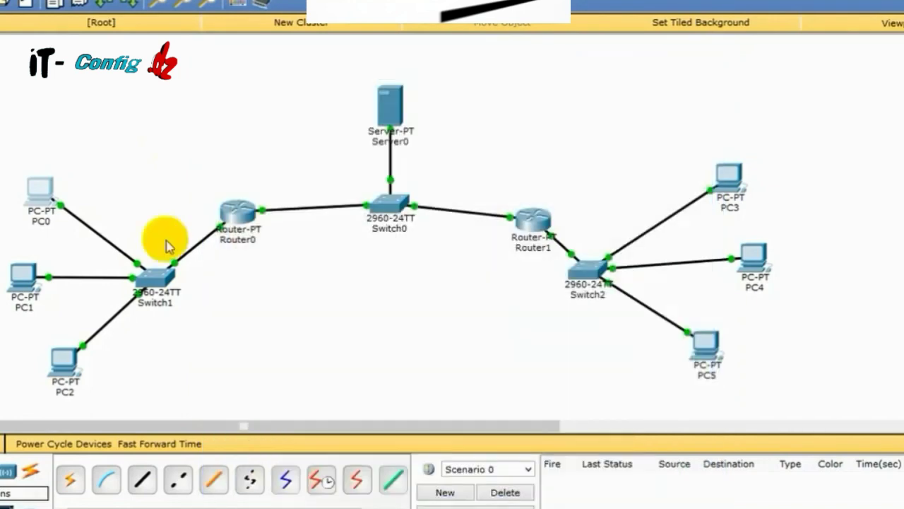
Check the IPv4 configuration of PC1, close its window, and examine PC2's IPv4 configuration
left_click(26, 282)
left_click(272, 181)
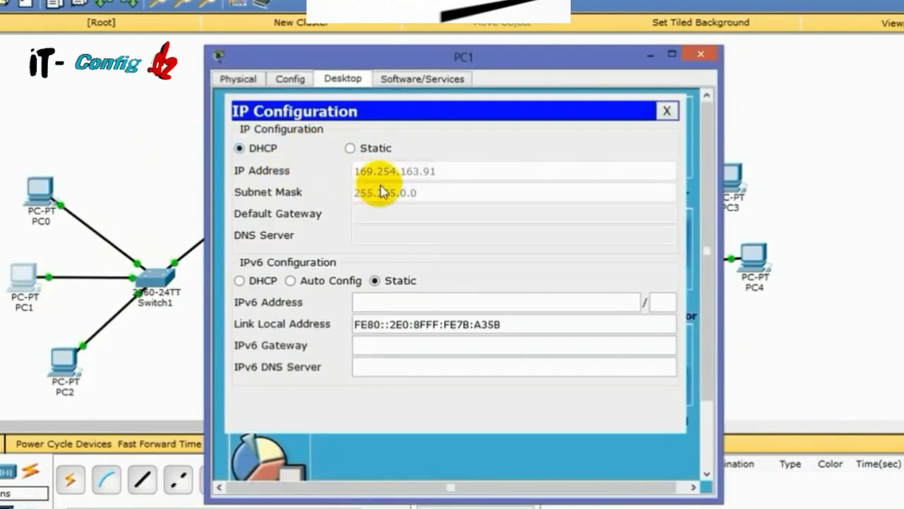
left_click(699, 55)
left_click(62, 360)
left_click(306, 139)
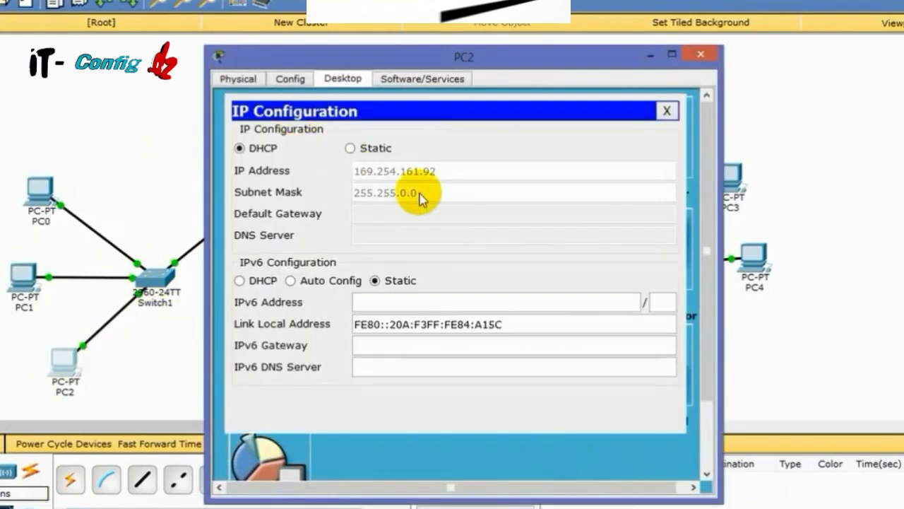